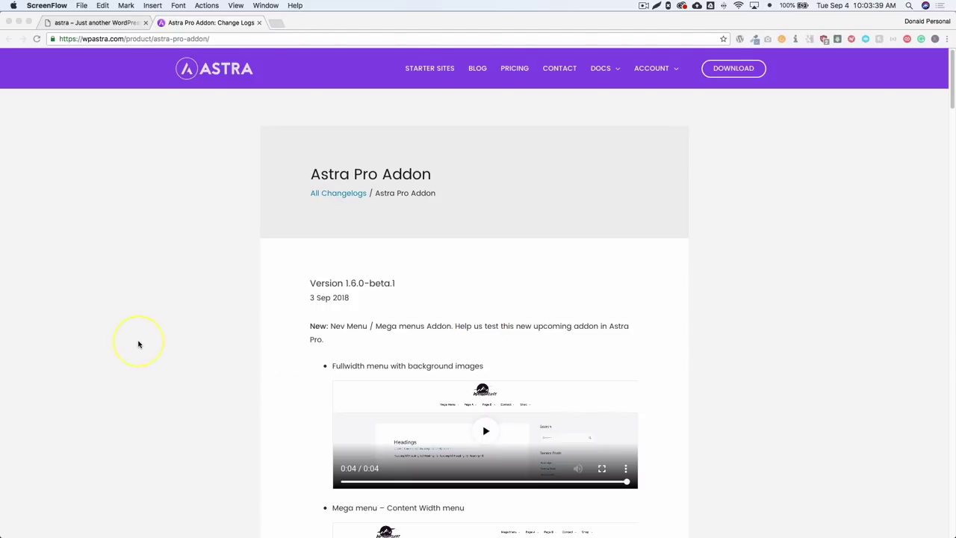
# Step: Scroll the Astra Pro changelog and watch the Fullwidth menu demo video full screen
pyautogui.scroll(-3, 138, 344)
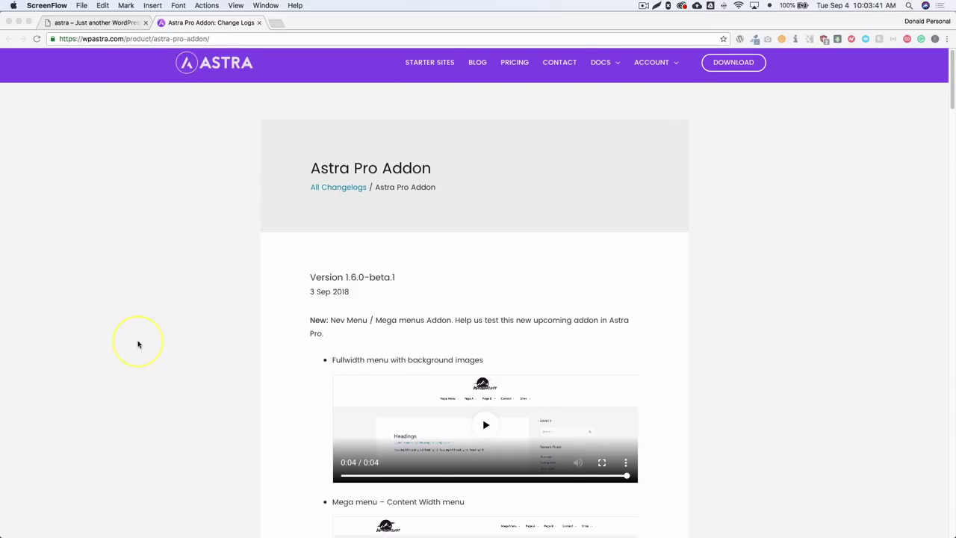
pyautogui.scroll(-2, 138, 344)
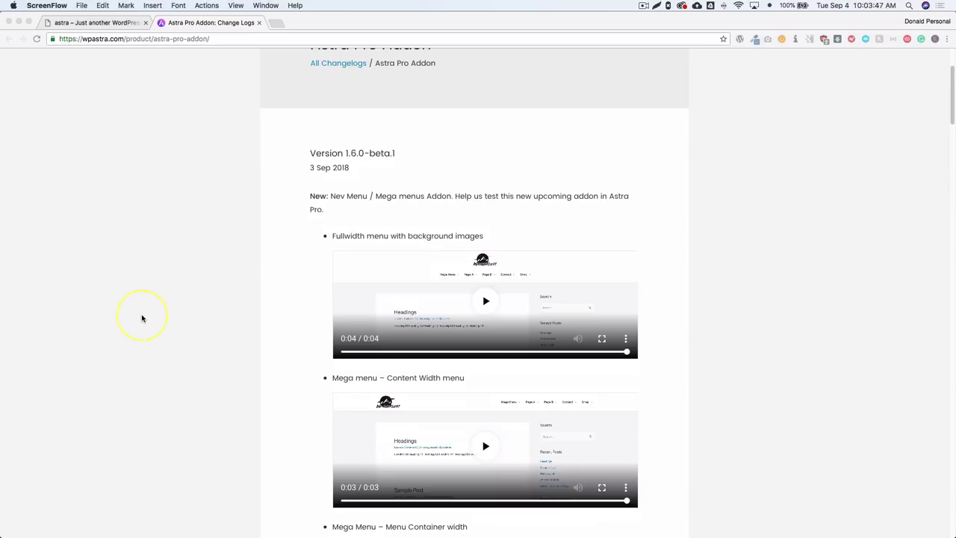
pyautogui.scroll(-2, 145, 305)
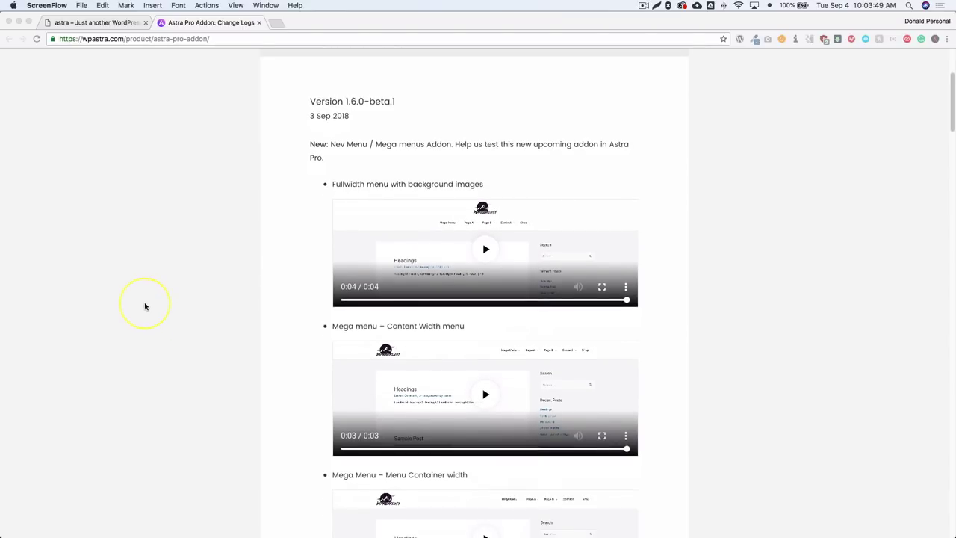
pyautogui.scroll(-2, 144, 305)
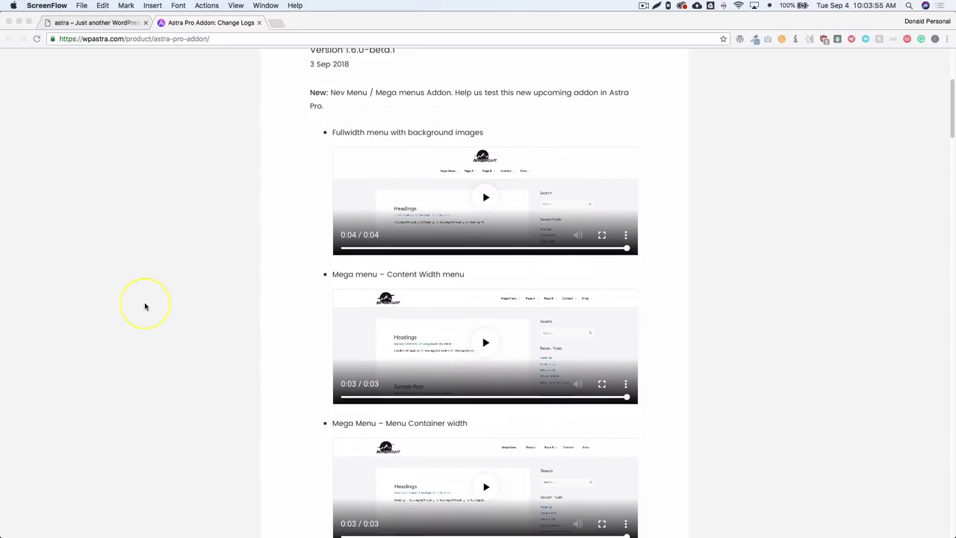
pyautogui.scroll(-1, 145, 305)
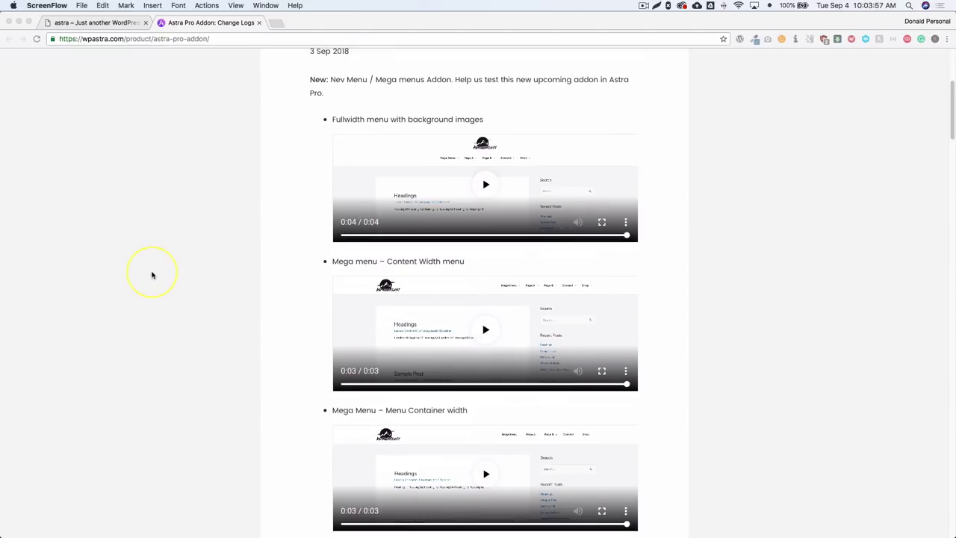
pyautogui.scroll(1, 151, 275)
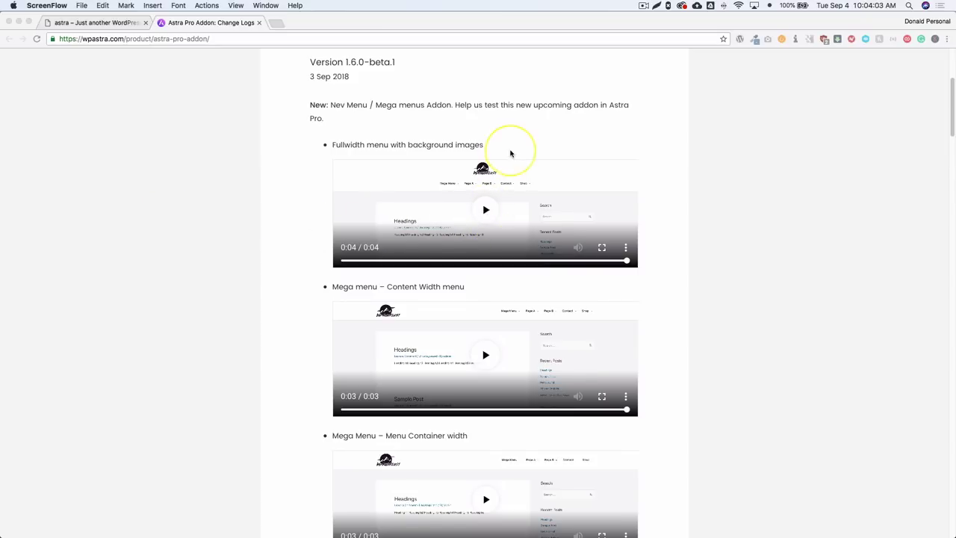
pyautogui.click(602, 247)
pyautogui.click(478, 254)
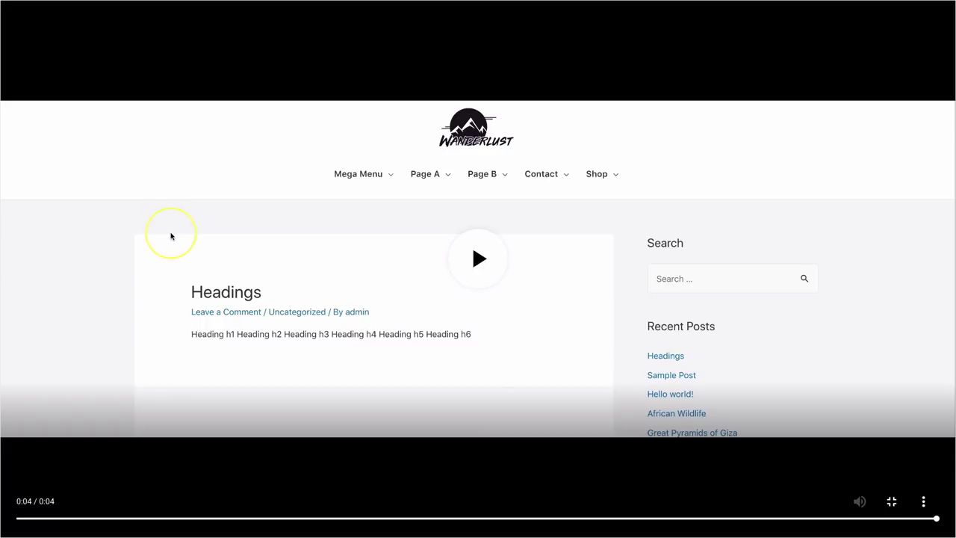
pyautogui.click(478, 253)
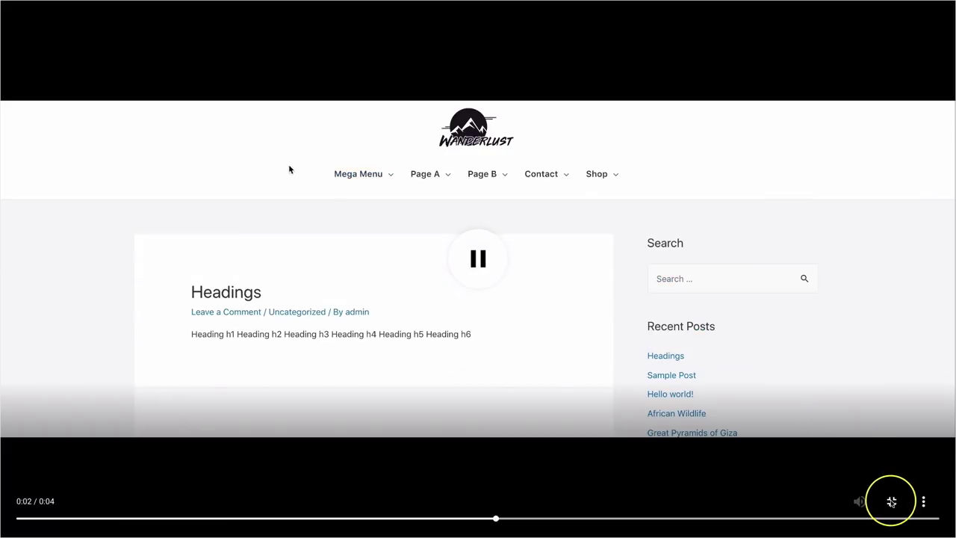
pyautogui.click(891, 501)
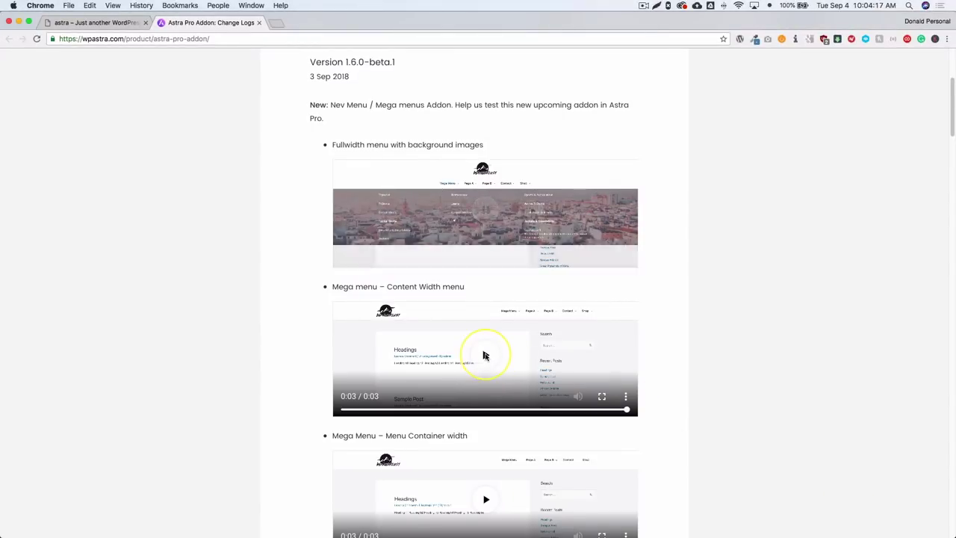
# Step: Watch the Content Width menu demo video full screen, replaying it twice
pyautogui.scroll(-1, 488, 359)
pyautogui.click(601, 371)
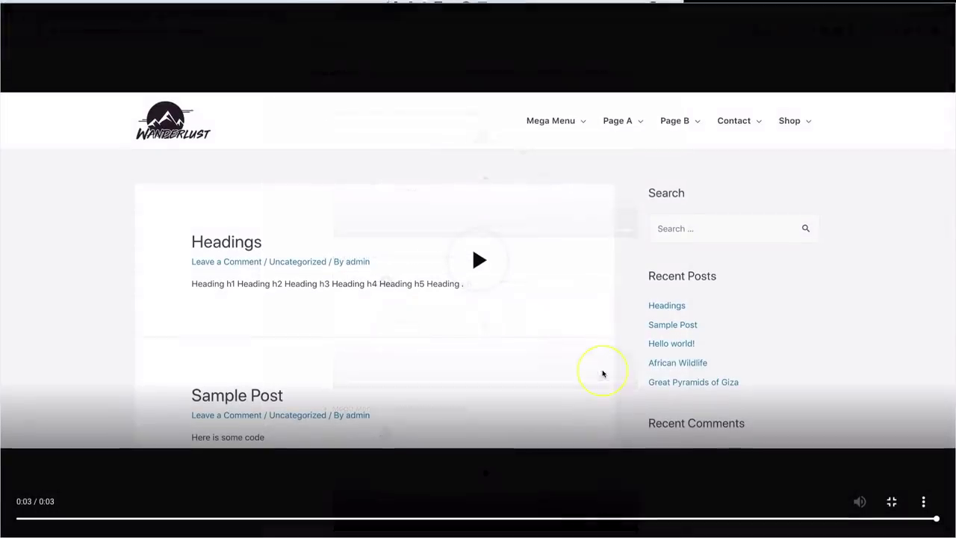
pyautogui.click(479, 261)
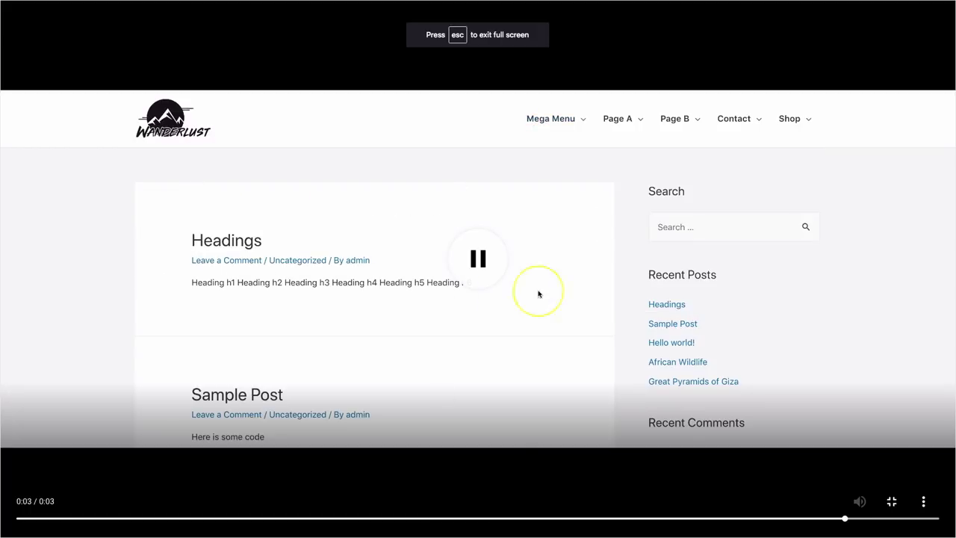
pyautogui.click(478, 232)
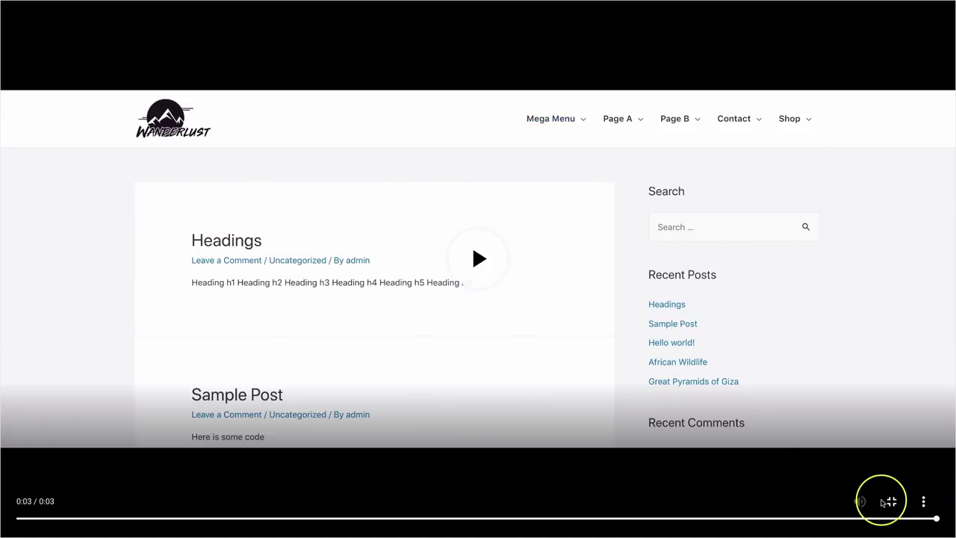
pyautogui.click(890, 501)
# Step: Finish the changelog, then switch to the Auto Service site and view the OUR STAFF menu
pyautogui.scroll(-5, 210, 278)
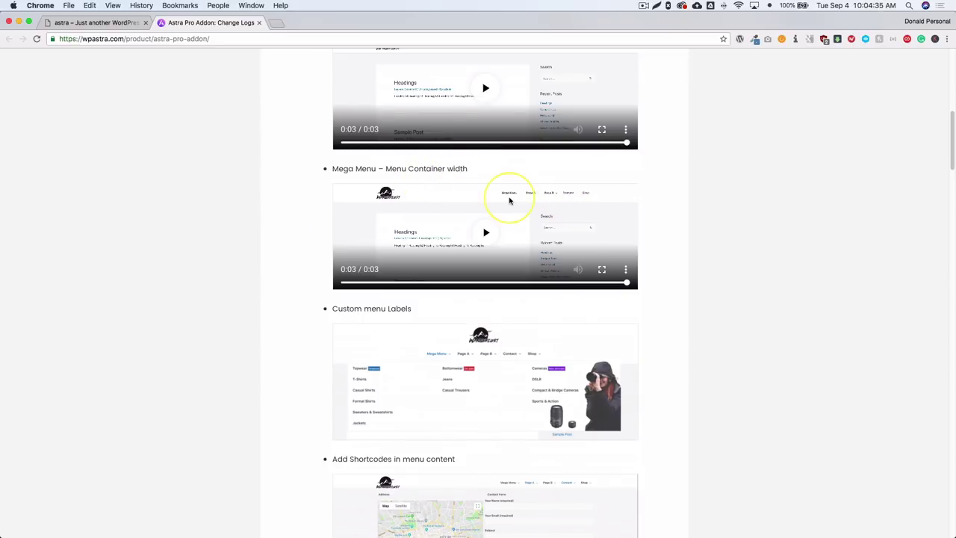
pyautogui.scroll(-5, 173, 222)
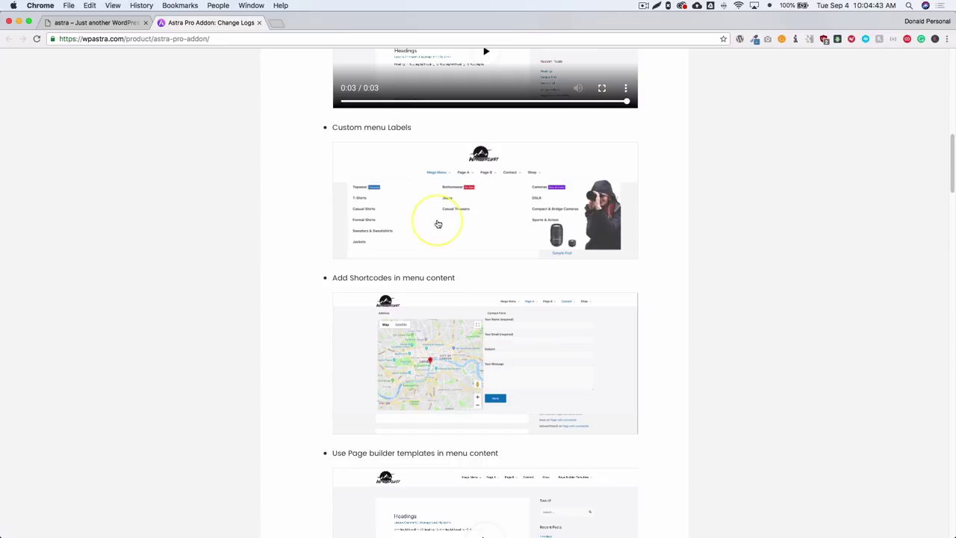
pyautogui.scroll(-1, 164, 218)
pyautogui.scroll(-4, 164, 218)
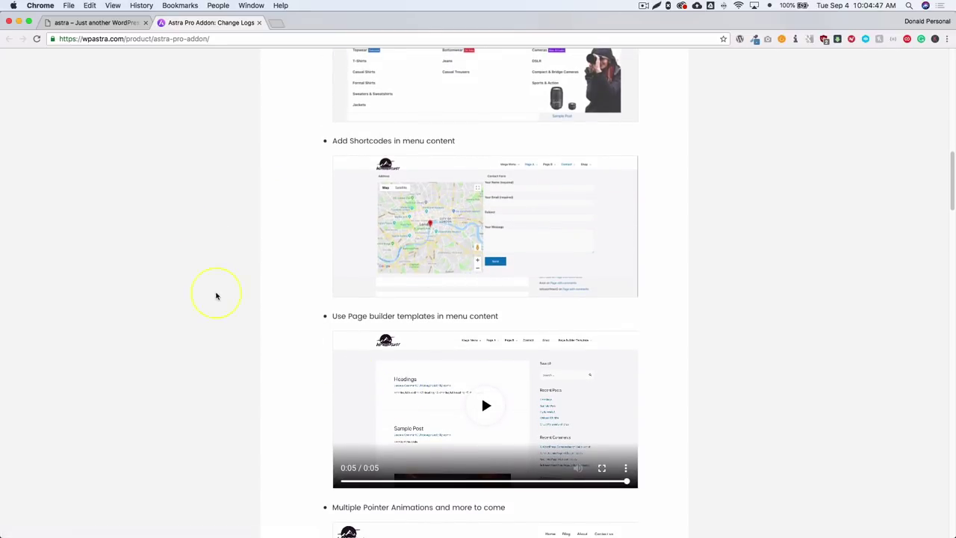
pyautogui.scroll(-7, 209, 271)
pyautogui.scroll(-2, 176, 271)
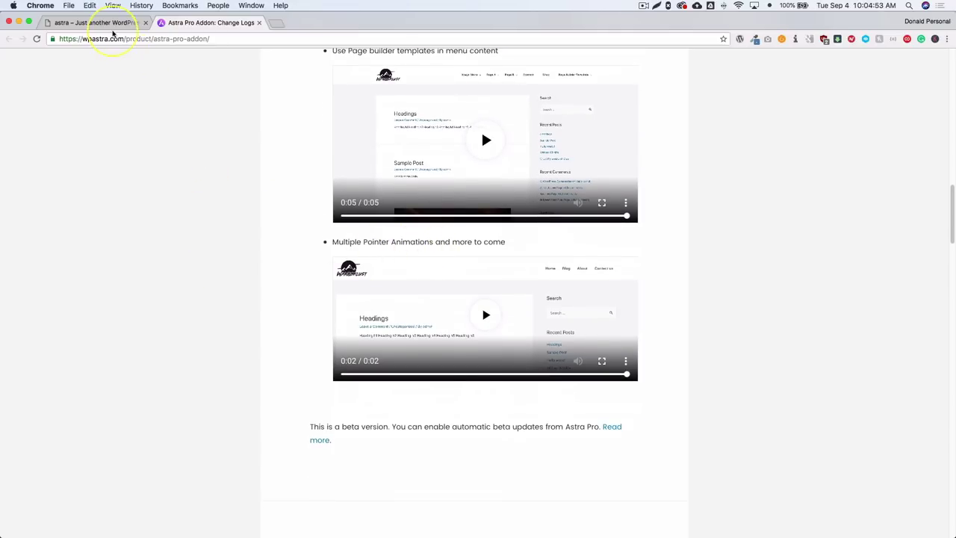
pyautogui.click(113, 29)
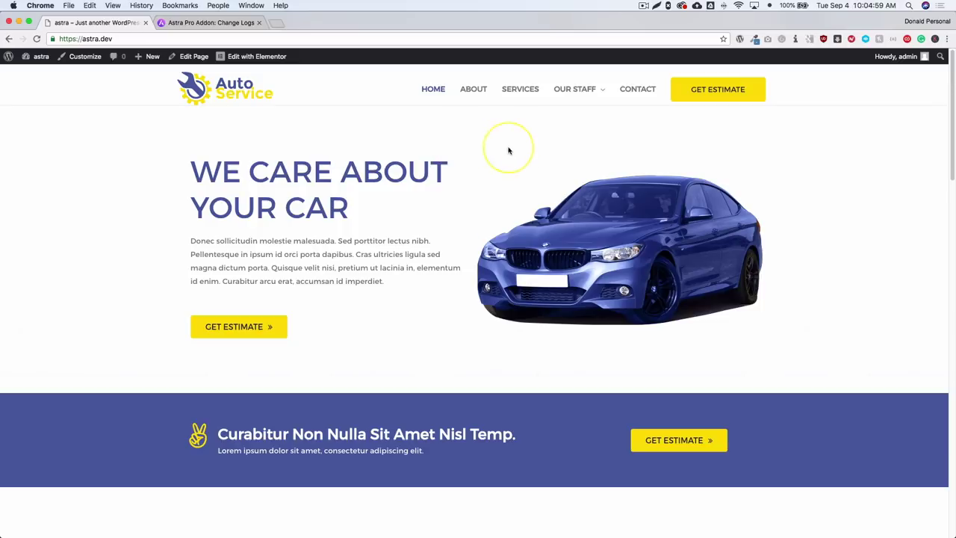
pyautogui.moveTo(577, 102)
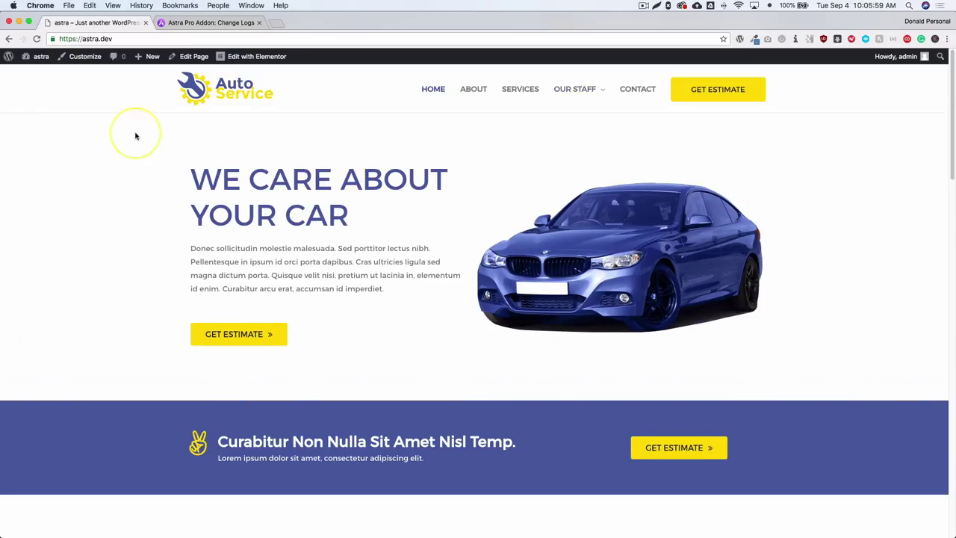
# Step: Open Appearance > Astra Options and confirm the Nav Menu module shows Deactivate
pyautogui.moveTo(35, 58)
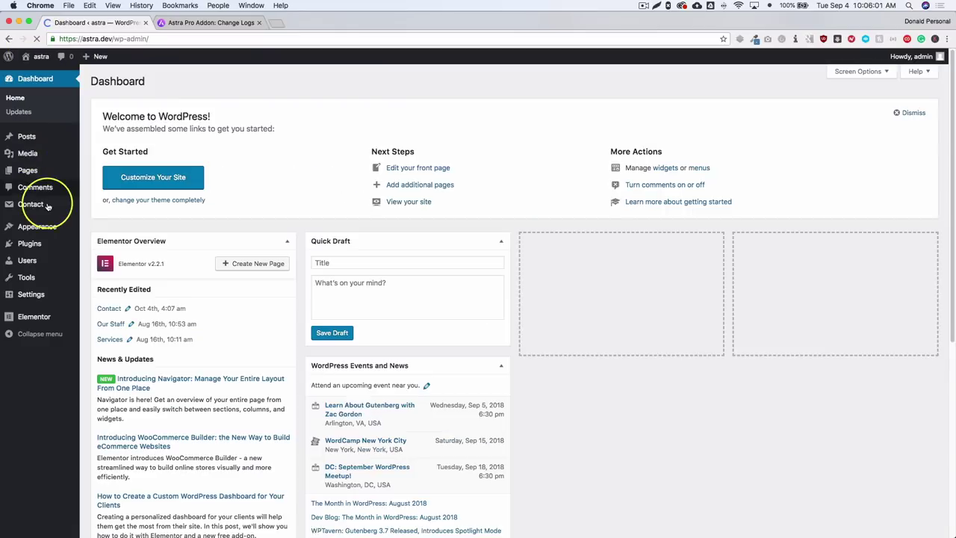
pyautogui.moveTo(52, 226)
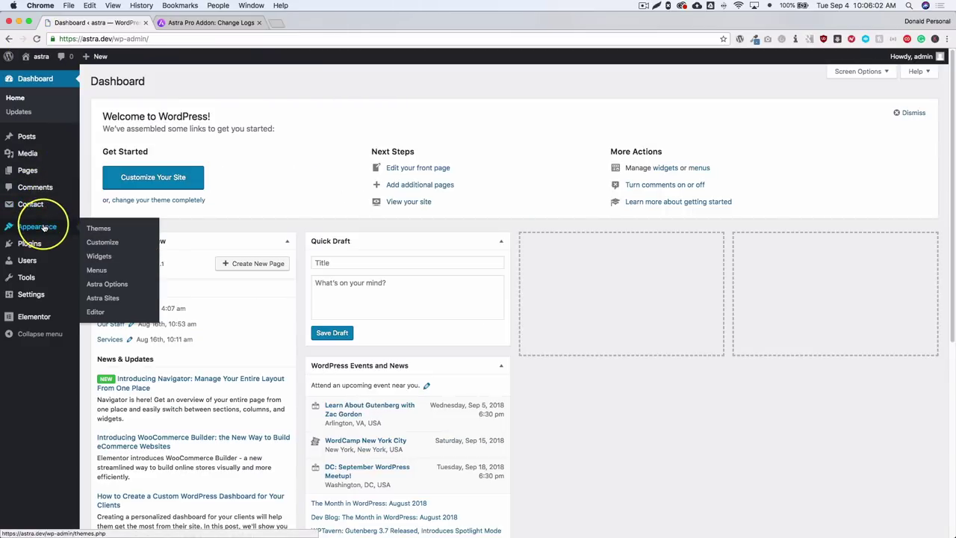
pyautogui.click(107, 286)
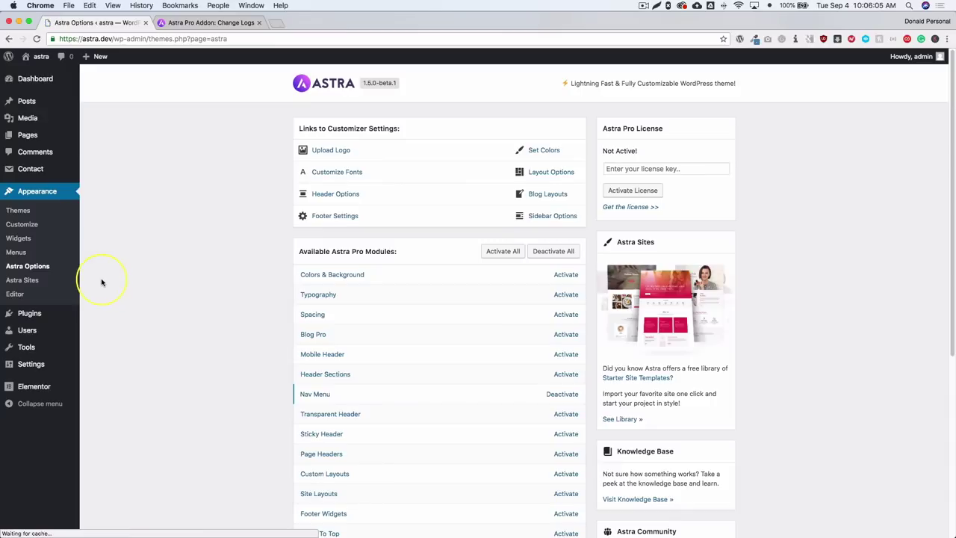
pyautogui.scroll(-2, 228, 284)
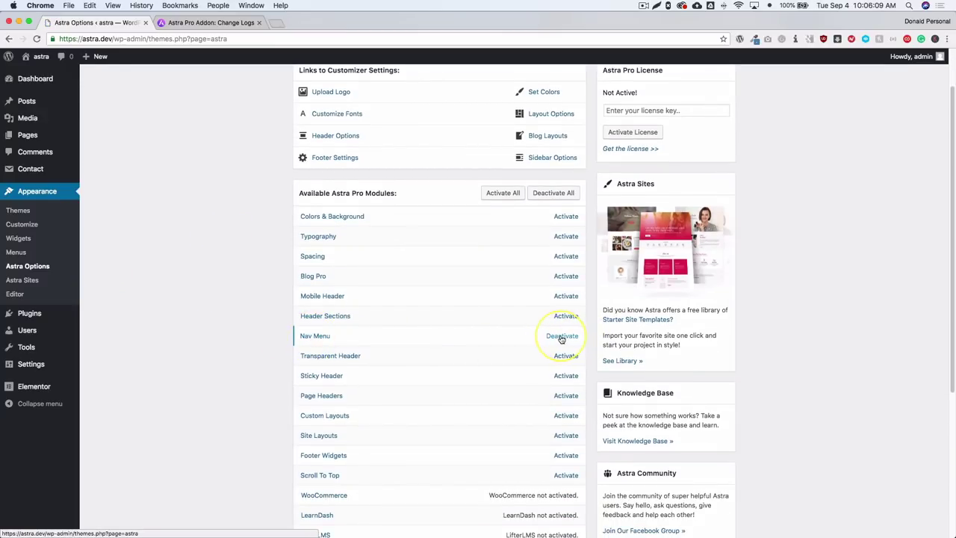
pyautogui.scroll(2, 191, 316)
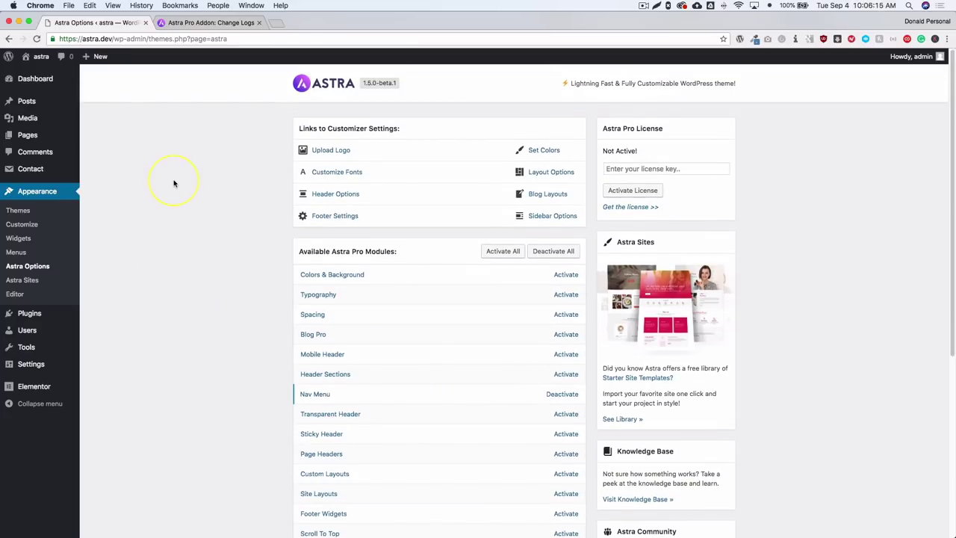
# Step: Glance at the Astra Pro Addon changelog, then return to the Astra Options page
pyautogui.click(205, 23)
pyautogui.scroll(15, 246, 199)
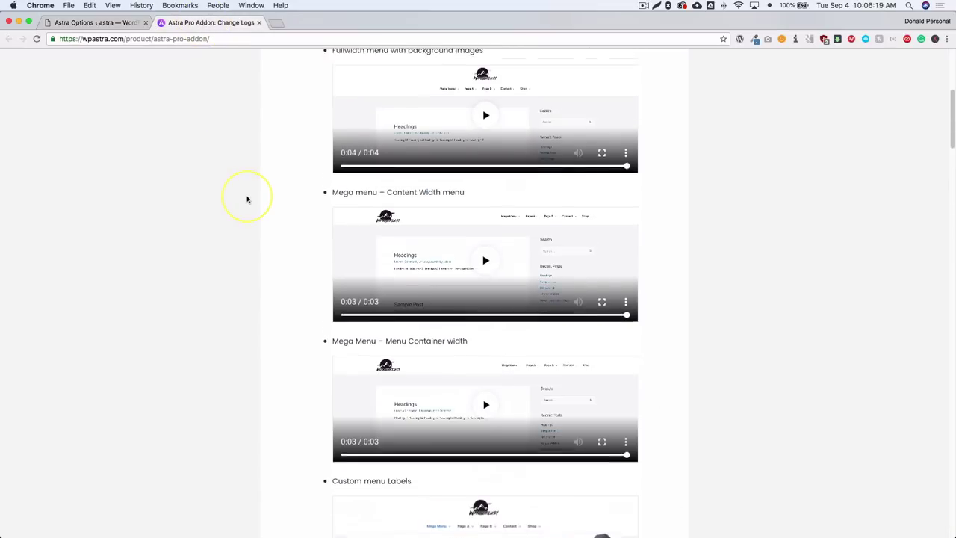
pyautogui.scroll(5, 247, 199)
pyautogui.moveTo(314, 173); pyautogui.dragTo(431, 173)
pyautogui.click(213, 190)
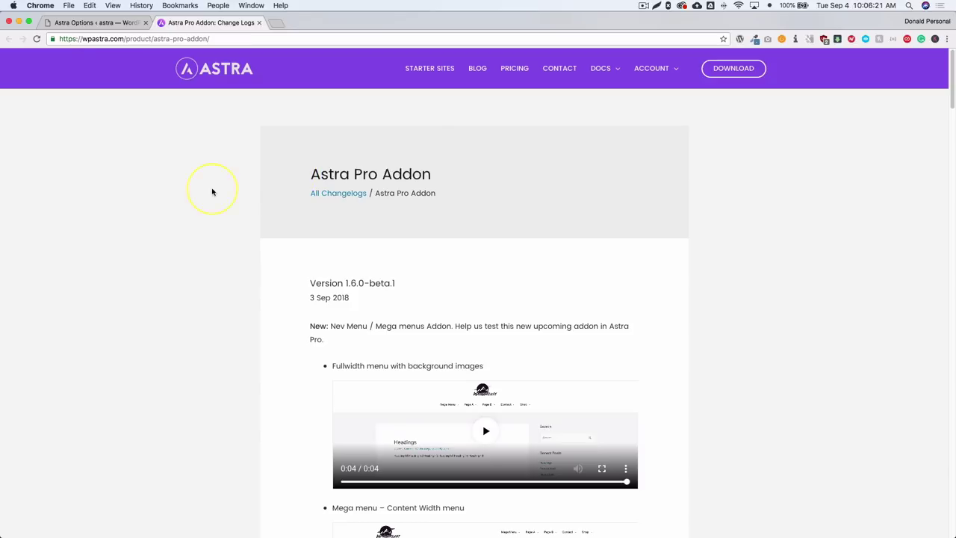
pyautogui.click(96, 23)
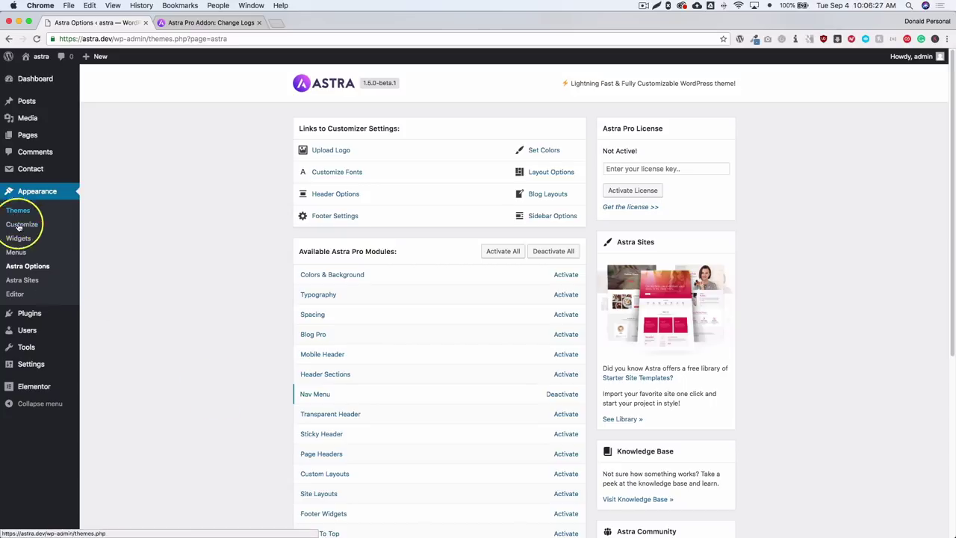
# Step: In Menus, expand OUR STAFF, keep its mega menu enabled, and open its Astra Menu Options
pyautogui.click(26, 253)
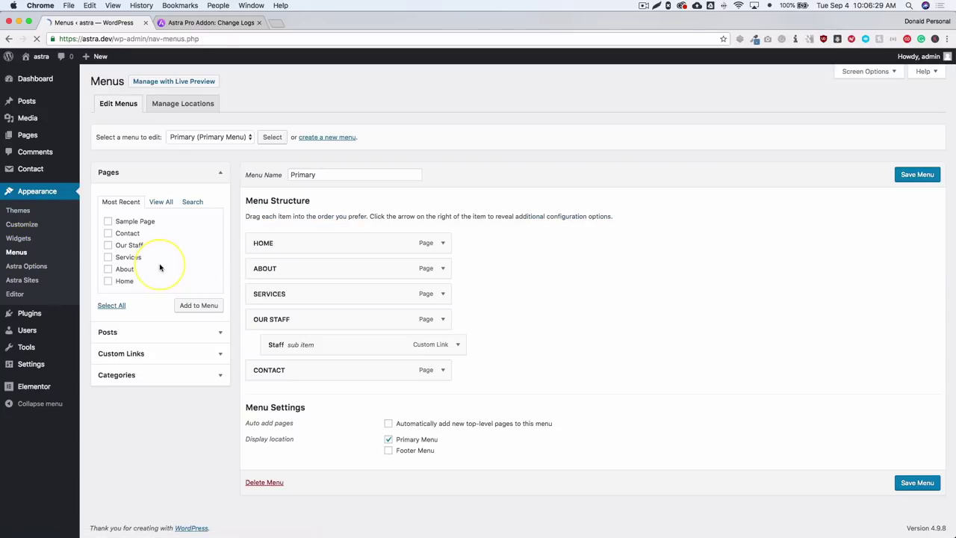
pyautogui.click(442, 319)
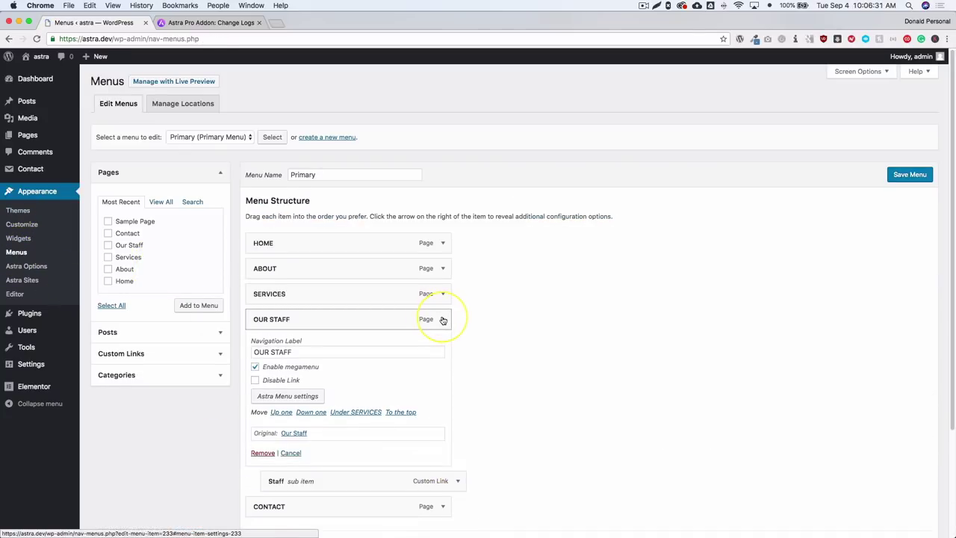
pyautogui.scroll(-3, 443, 320)
pyautogui.scroll(-1, 443, 320)
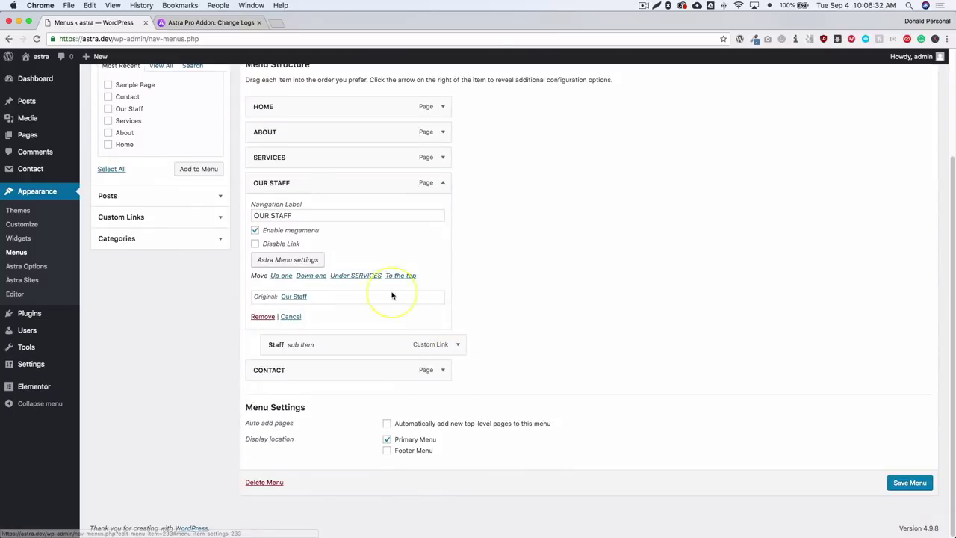
pyautogui.click(289, 232)
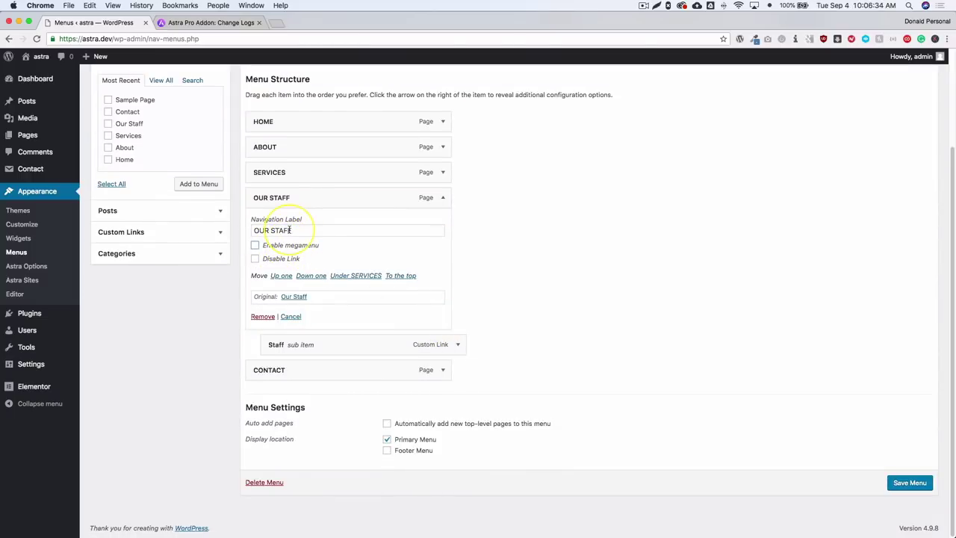
pyautogui.click(277, 248)
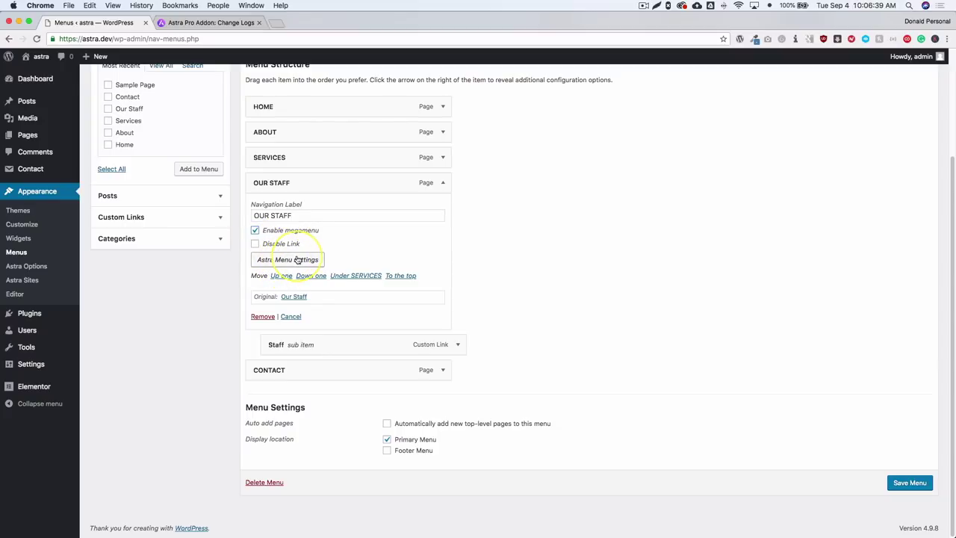
pyautogui.click(299, 259)
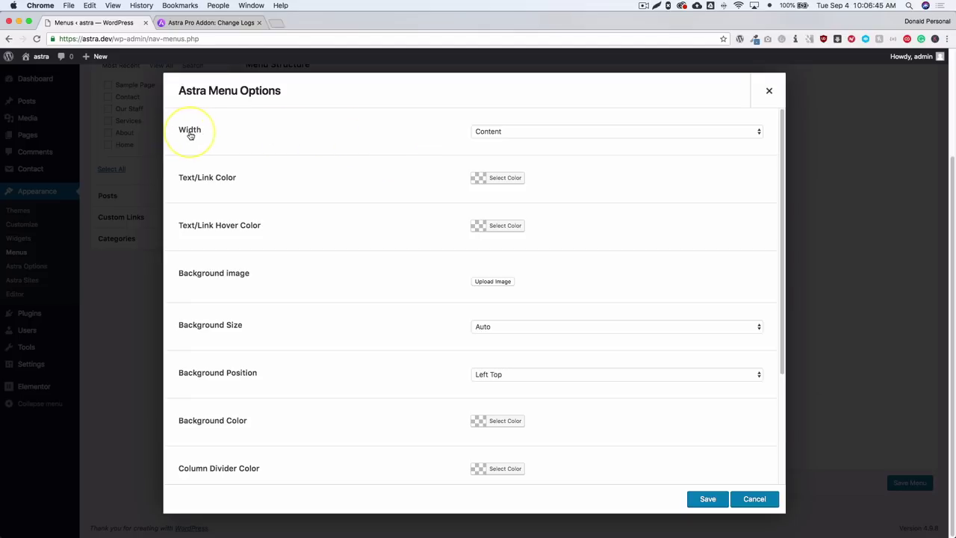
pyautogui.click(525, 133)
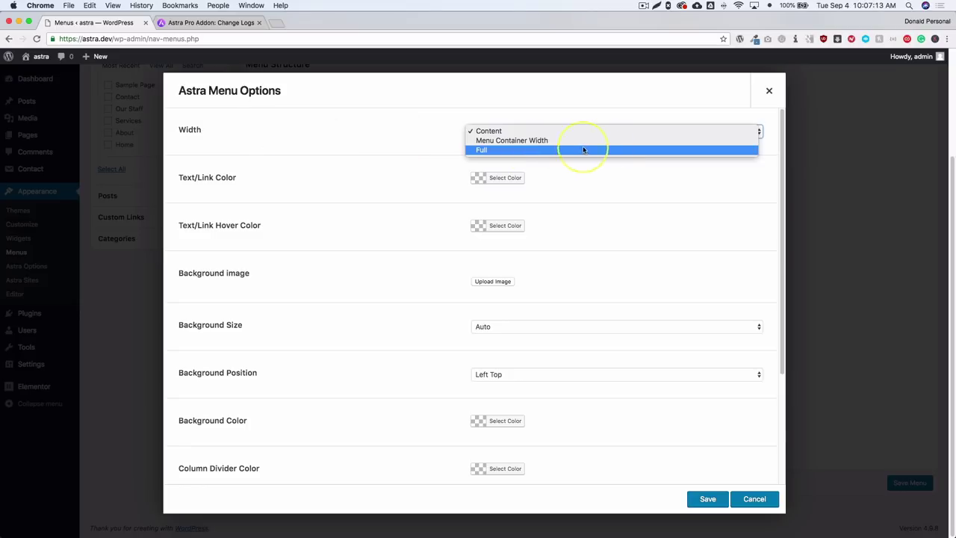
pyautogui.click(483, 152)
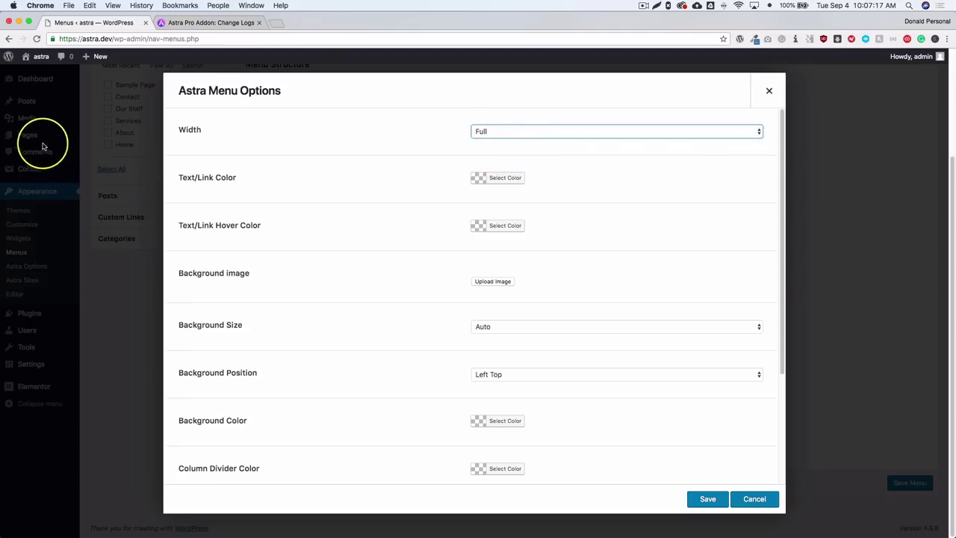
pyautogui.click(518, 131)
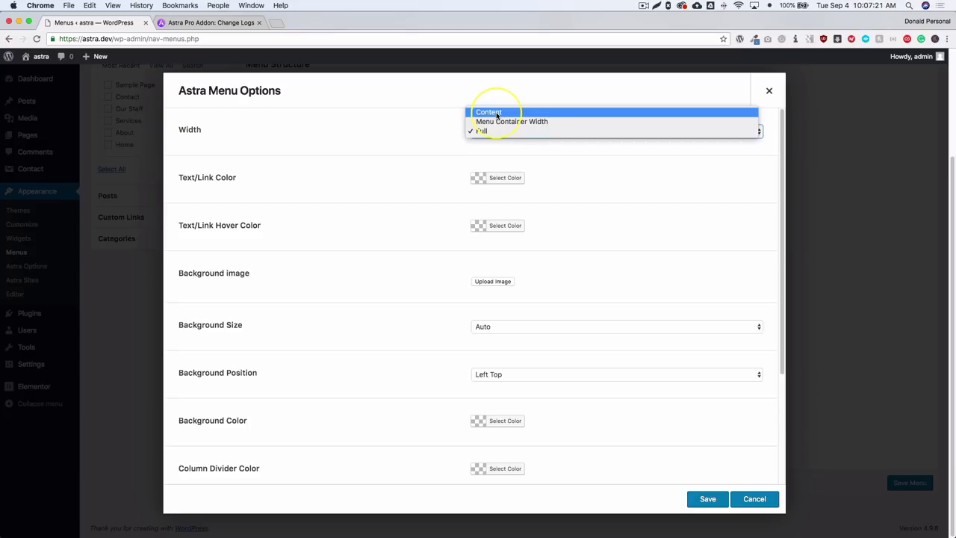
pyautogui.click(497, 114)
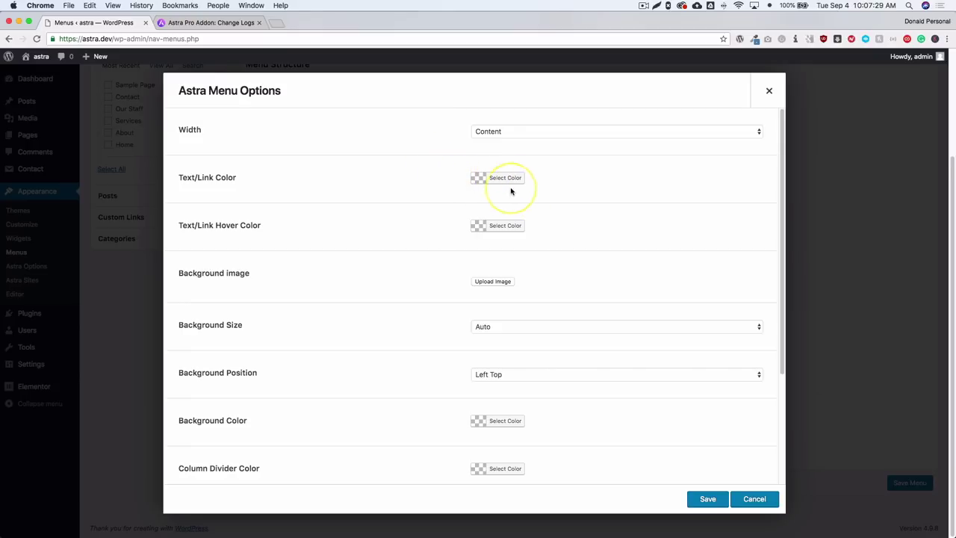
pyautogui.scroll(-2, 469, 221)
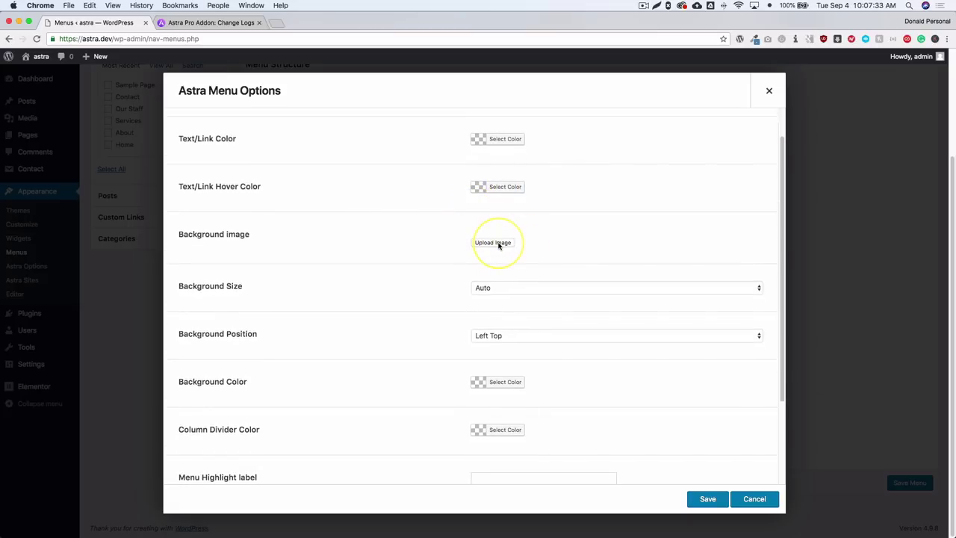
pyautogui.scroll(-3, 492, 243)
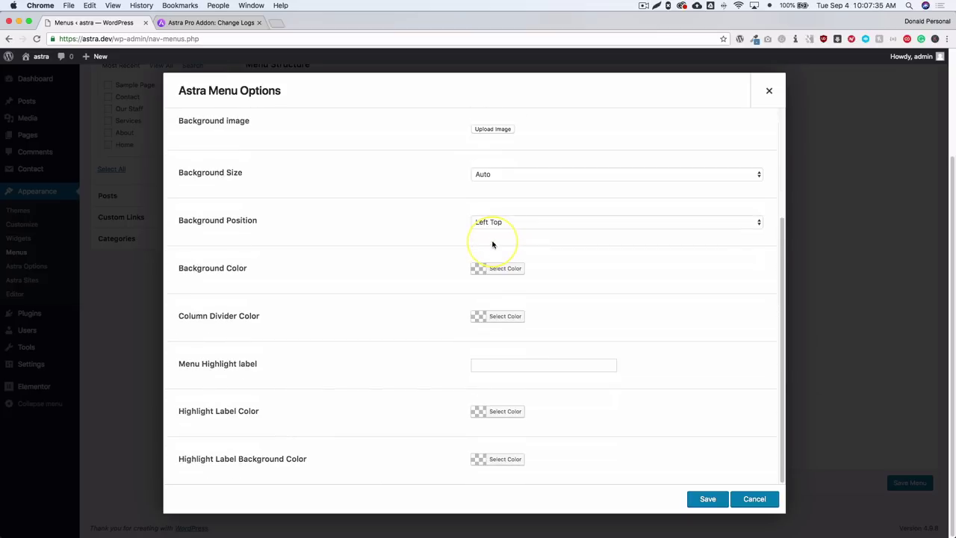
pyautogui.click(491, 176)
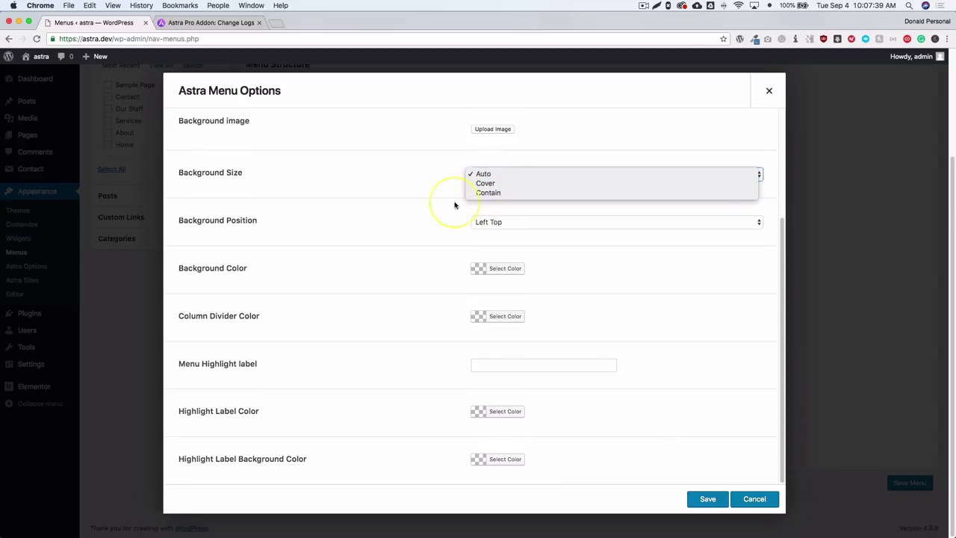
pyautogui.click(418, 210)
pyautogui.click(504, 222)
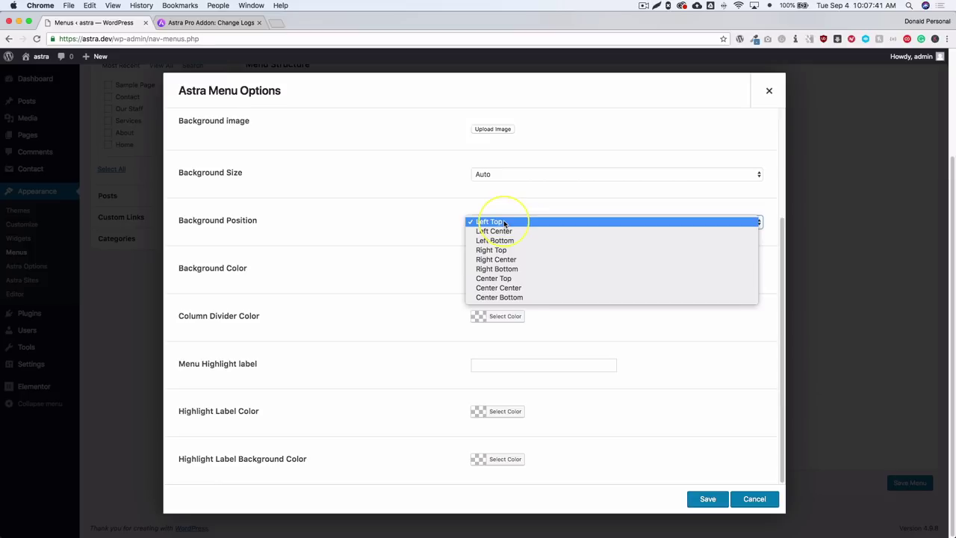
pyautogui.click(434, 251)
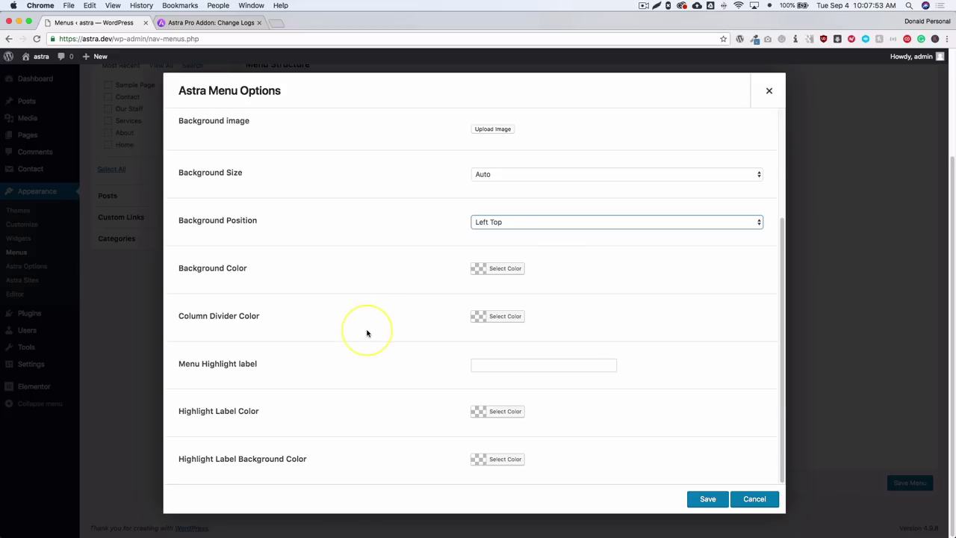
# Step: Label OUR STAFF 'New!' with a red background and white text, then save the options
pyautogui.click(503, 364)
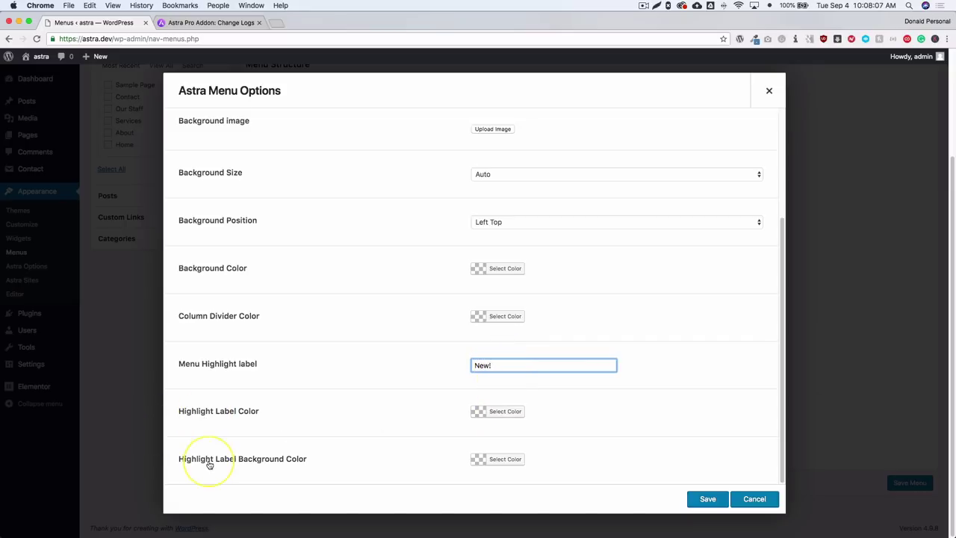
pyautogui.click(505, 459)
pyautogui.scroll(-3, 507, 456)
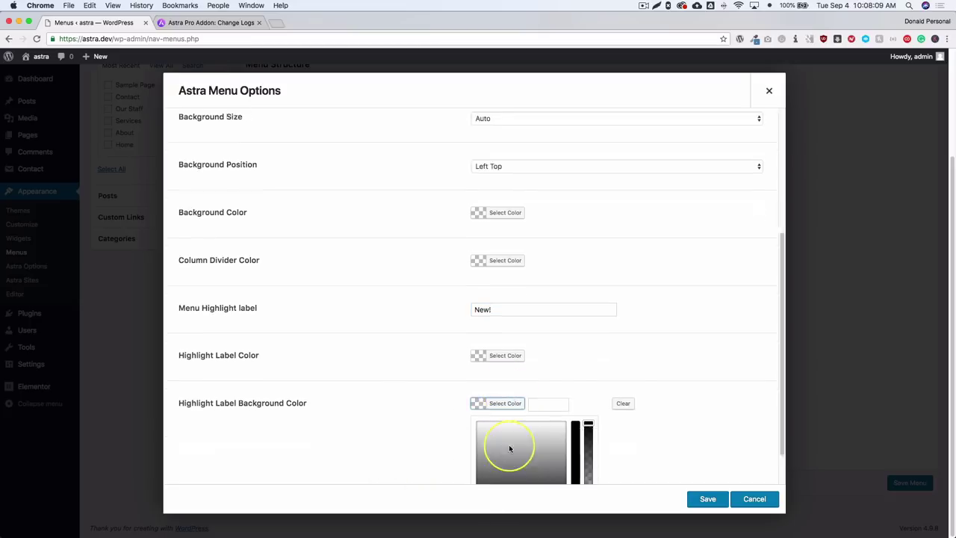
pyautogui.click(503, 473)
pyautogui.click(502, 309)
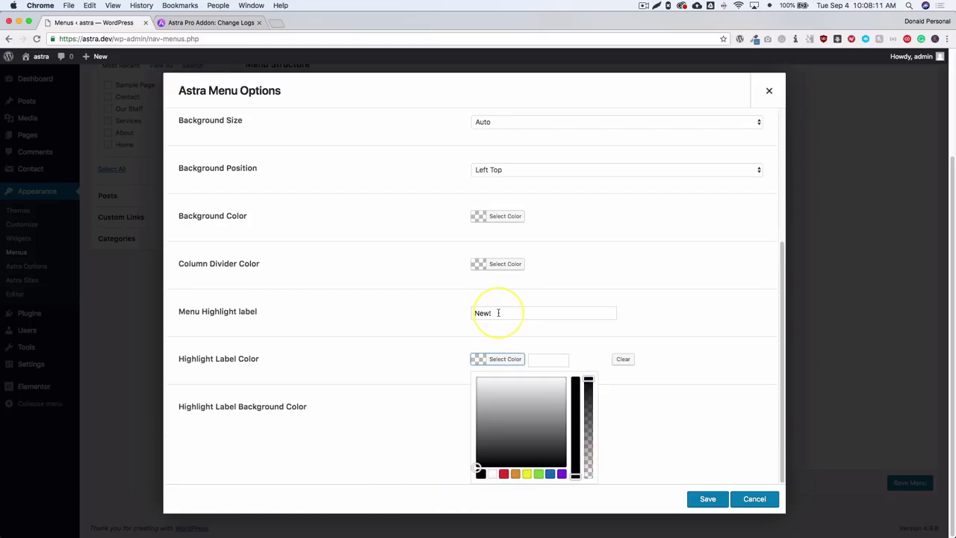
pyautogui.click(492, 474)
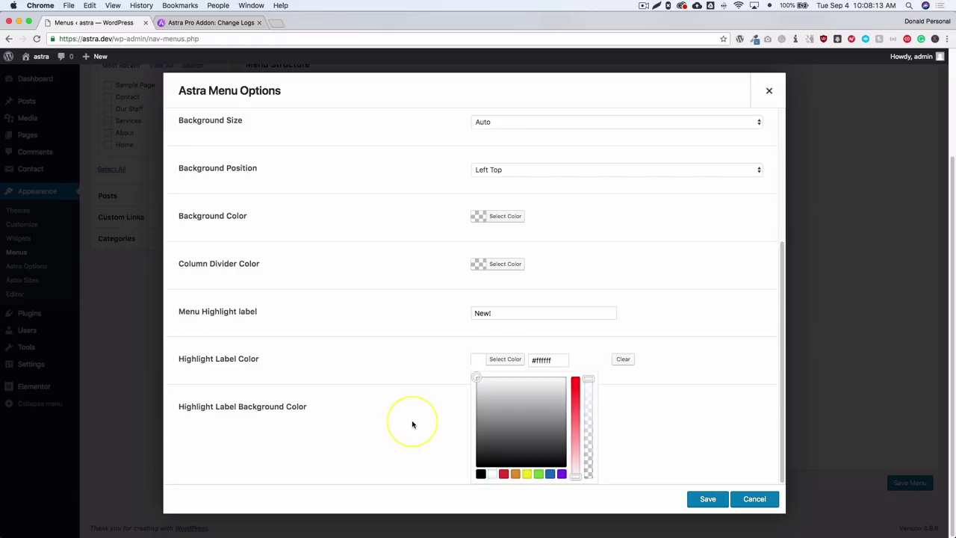
pyautogui.click(412, 420)
pyautogui.click(707, 498)
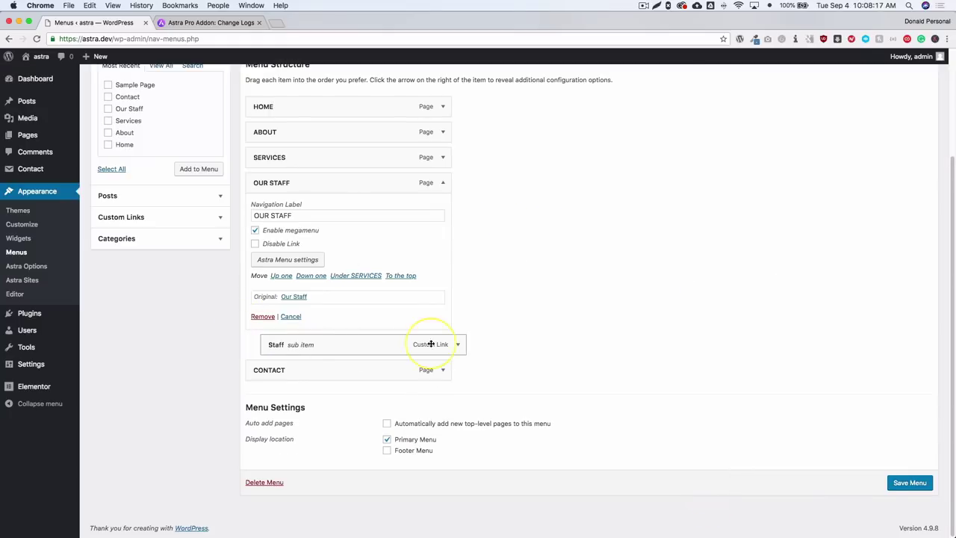
# Step: Nest OUR STAFF under SERVICES, then move it back to the top level
pyautogui.moveTo(331, 182); pyautogui.dragTo(422, 307)
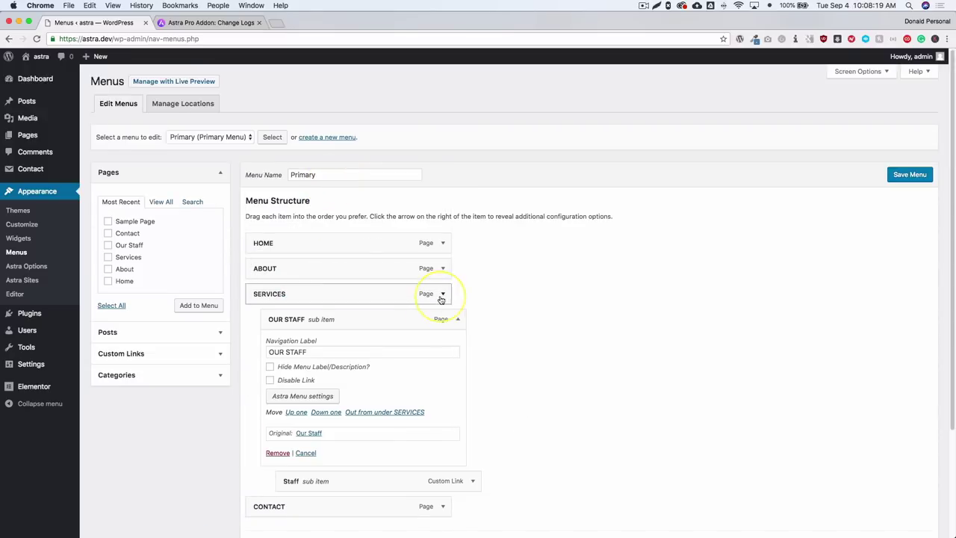
pyautogui.click(454, 318)
pyautogui.moveTo(368, 318); pyautogui.dragTo(353, 324)
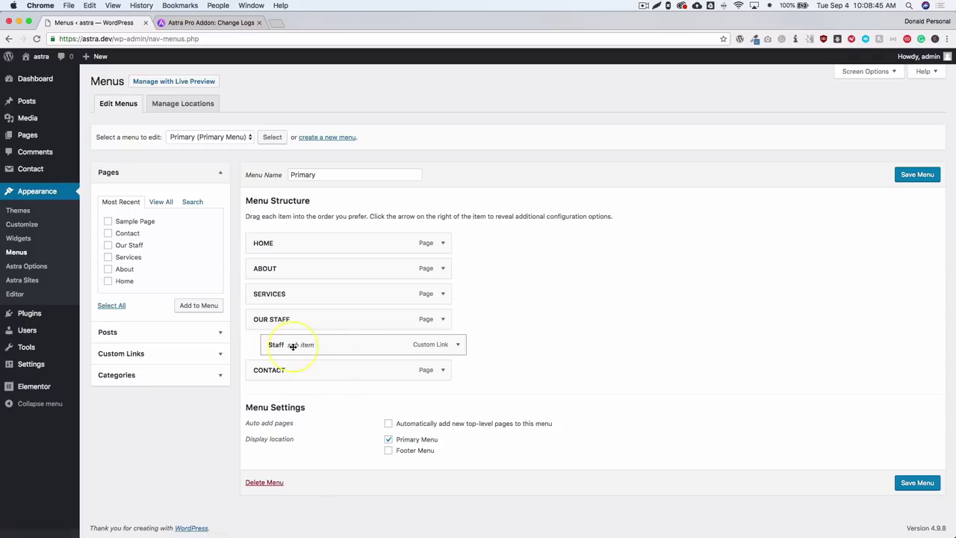
# Step: Uncheck Hide Menu Label/Description? on Staff, save the Primary menu, and open the site in a new tab
pyautogui.click(457, 345)
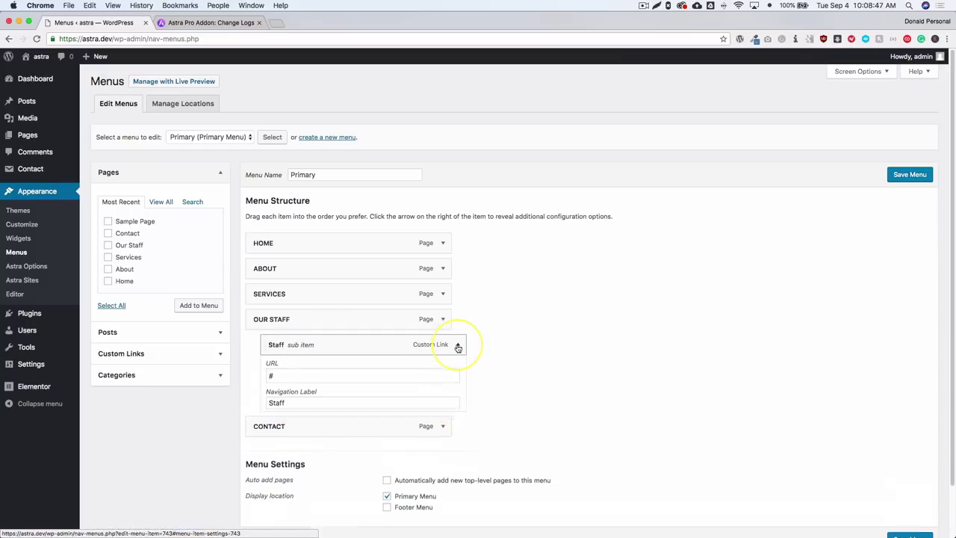
pyautogui.scroll(-4, 478, 342)
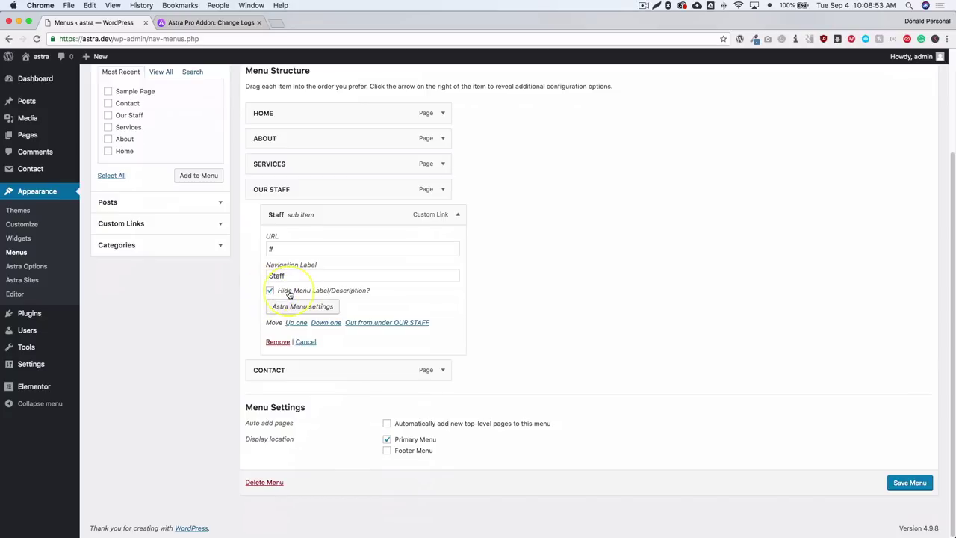
pyautogui.click(329, 291)
pyautogui.click(912, 496)
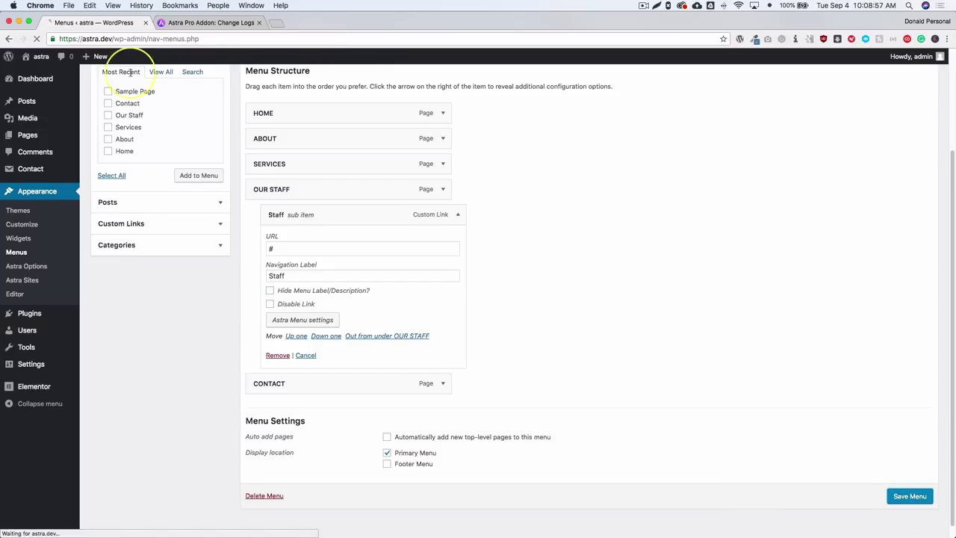
pyautogui.keyDown('super'); pyautogui.click(34, 59); pyautogui.keyUp('super')
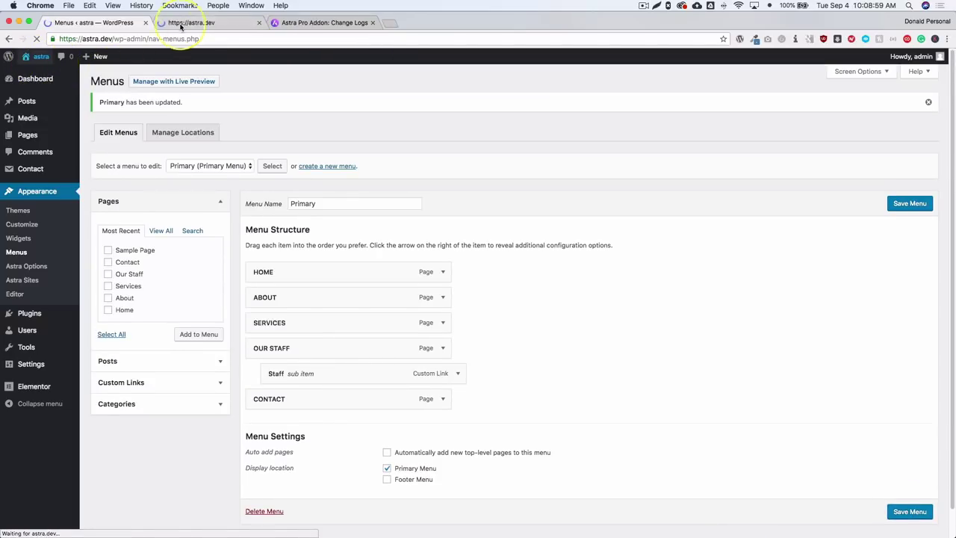
# Step: Preview the OUR STAFF New! badge on the live site, then reopen the Staff item's settings
pyautogui.click(192, 23)
pyautogui.moveTo(580, 86)
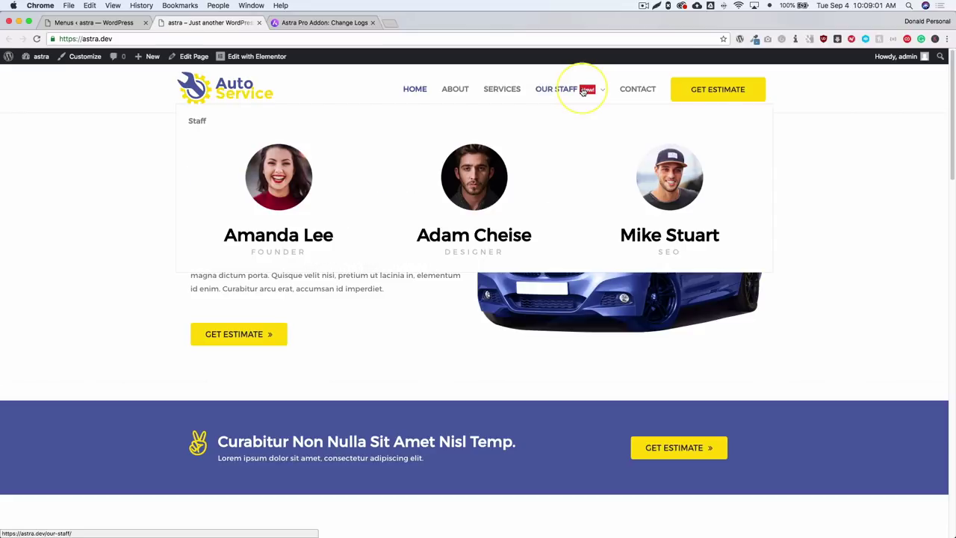
pyautogui.click(94, 22)
pyautogui.click(457, 373)
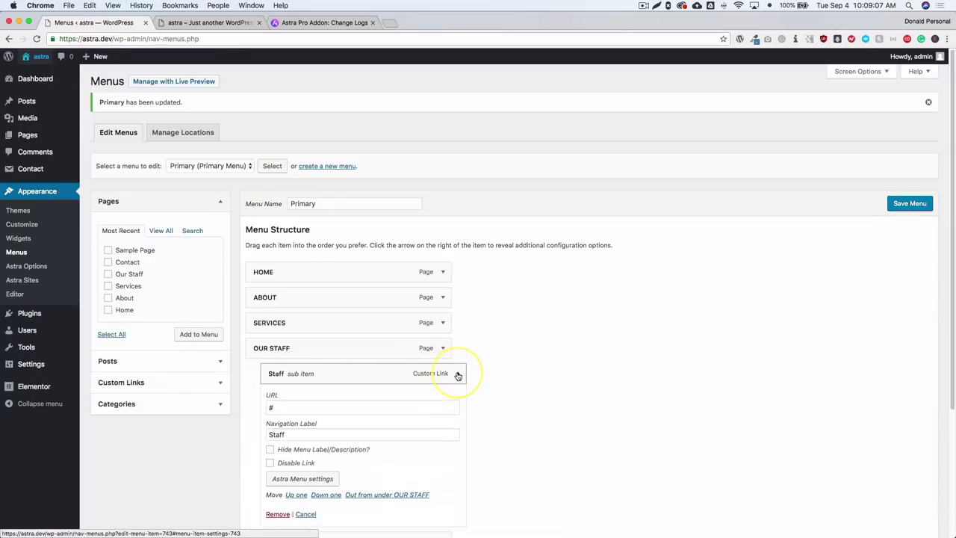
# Step: Re-hide the Staff label, open its Astra Menu Options, and try Default before returning to Custom Text
pyautogui.scroll(-4, 440, 369)
pyautogui.click(283, 321)
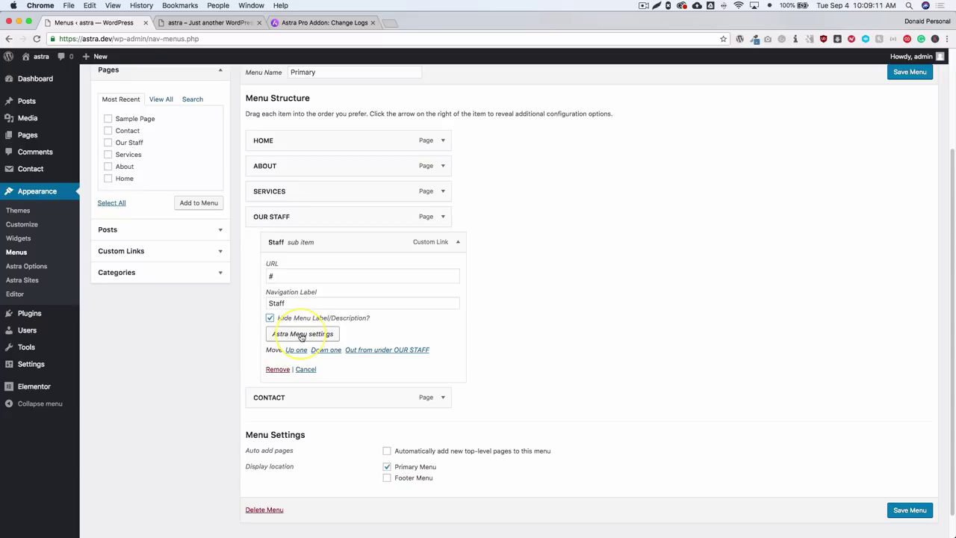
pyautogui.click(301, 336)
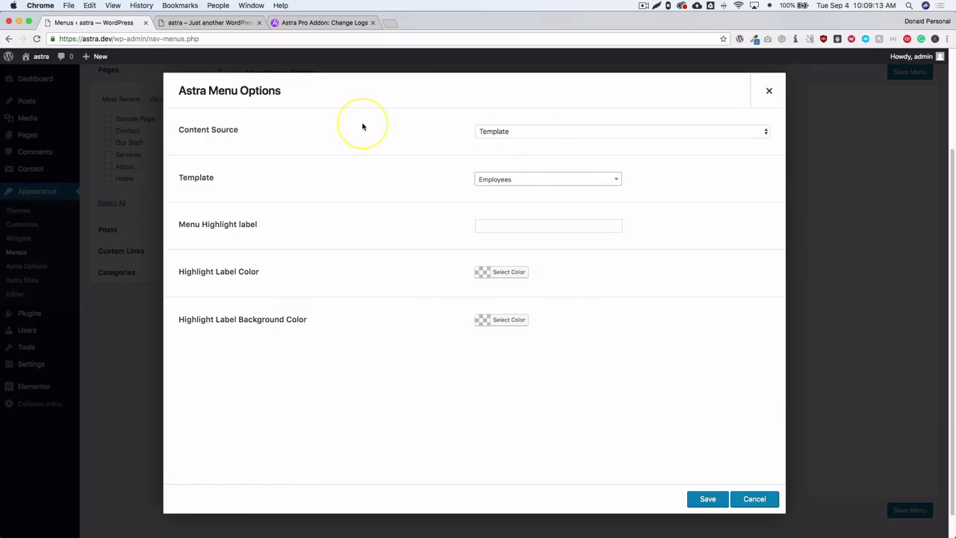
pyautogui.click(516, 132)
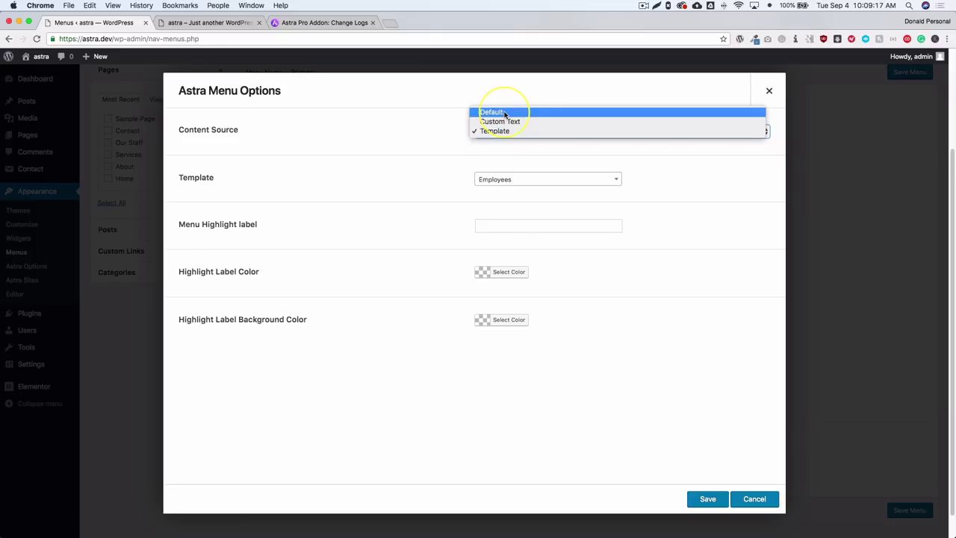
pyautogui.click(505, 113)
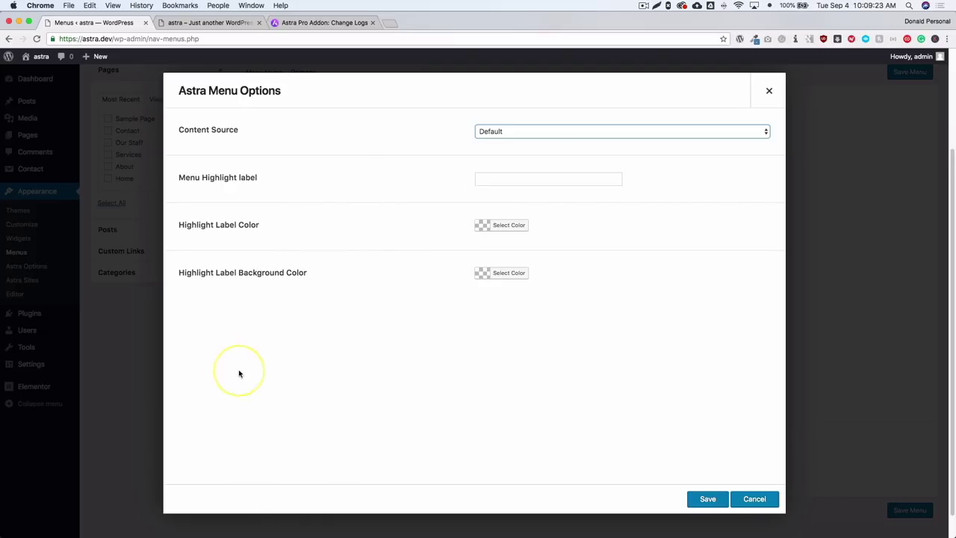
pyautogui.click(511, 134)
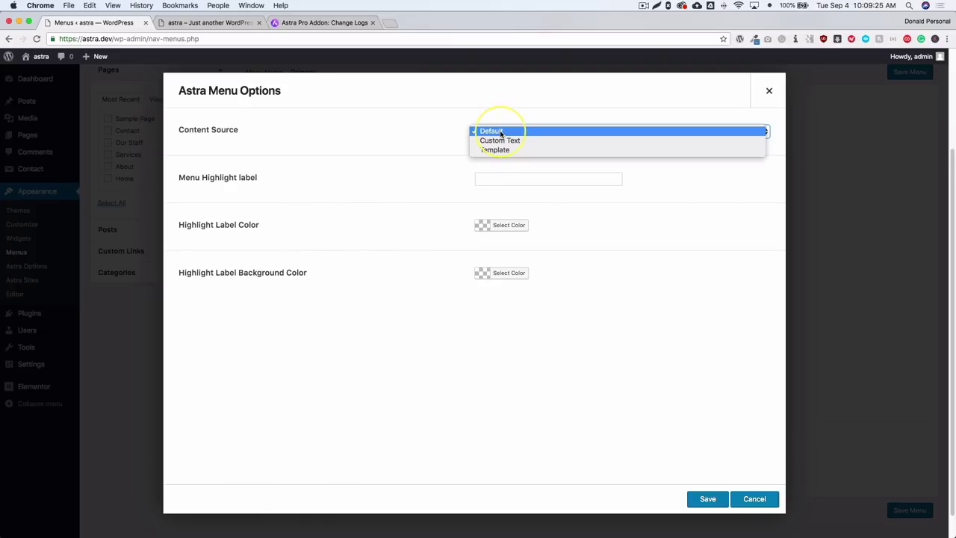
pyautogui.click(507, 141)
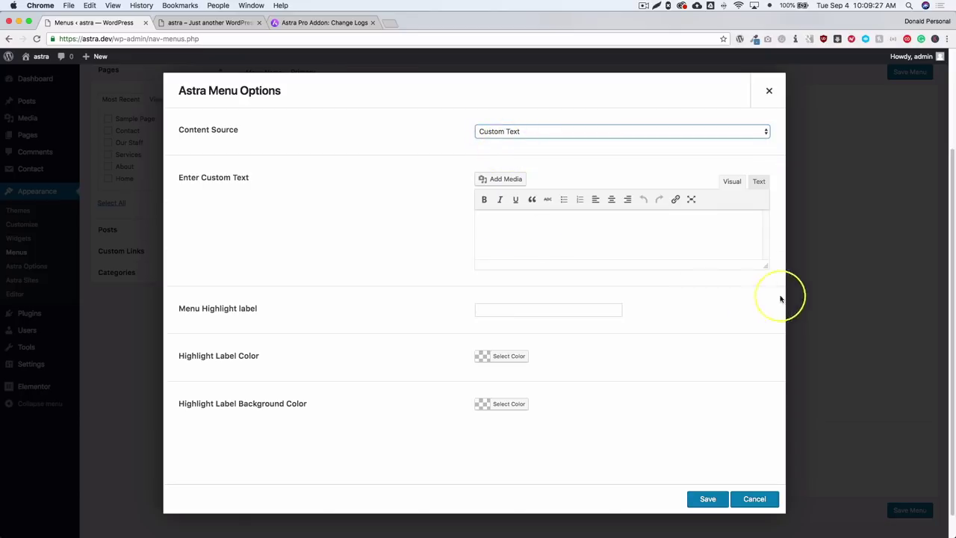
# Step: Resize the custom text box, select the highlight label field, and reopen the Content Source list
pyautogui.moveTo(758, 266); pyautogui.dragTo(761, 294)
pyautogui.click(552, 219)
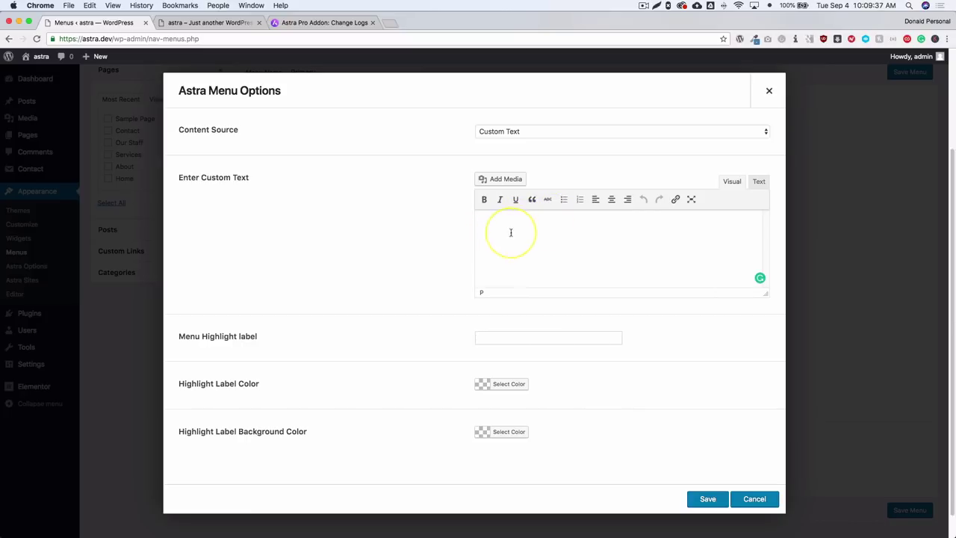
pyautogui.moveTo(764, 292); pyautogui.dragTo(761, 278)
pyautogui.click(531, 232)
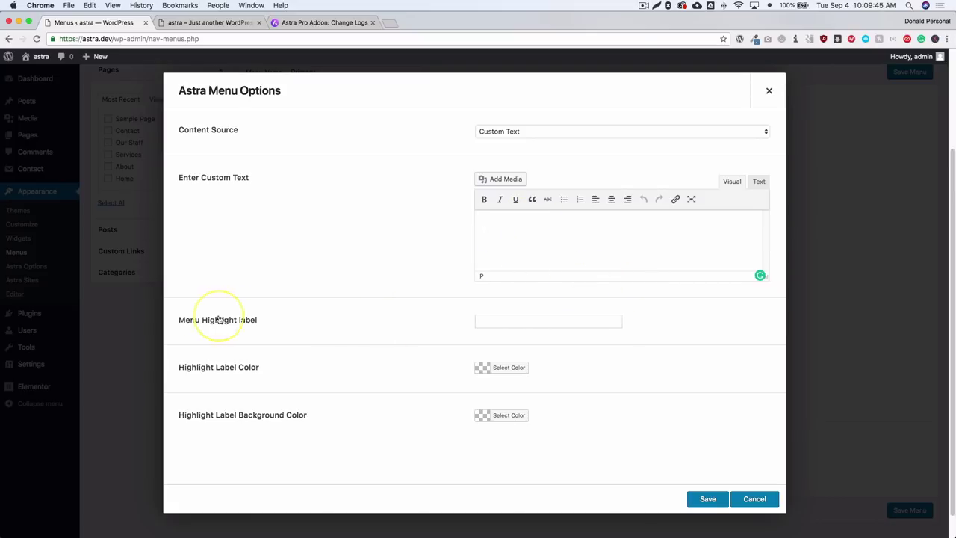
pyautogui.click(527, 320)
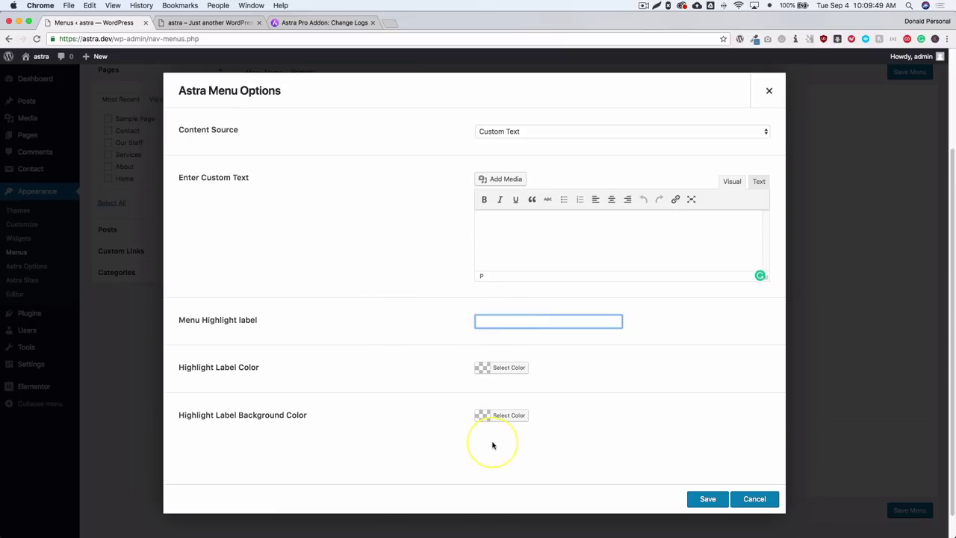
pyautogui.click(508, 133)
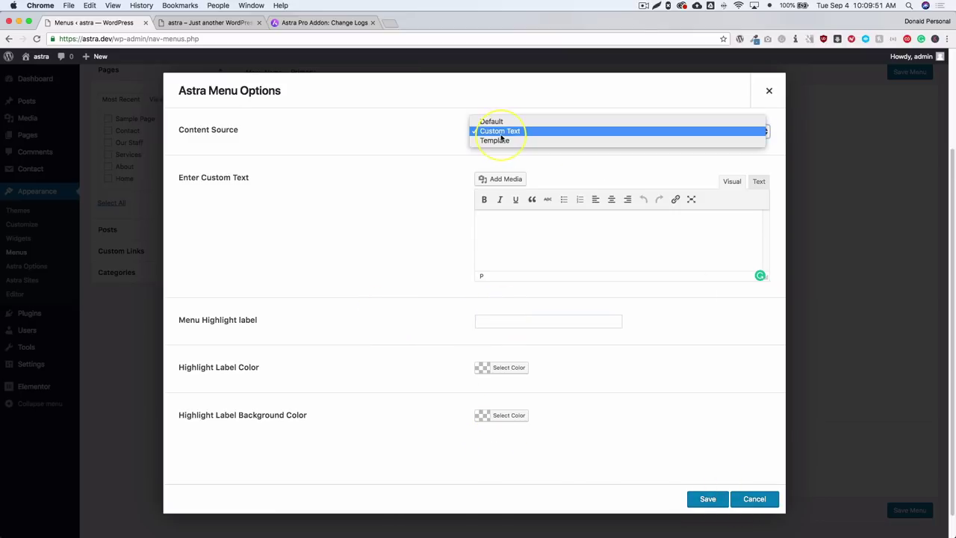
# Step: Use Template as Staff's content source, choosing Employees via an 'employee' search, and save
pyautogui.click(502, 141)
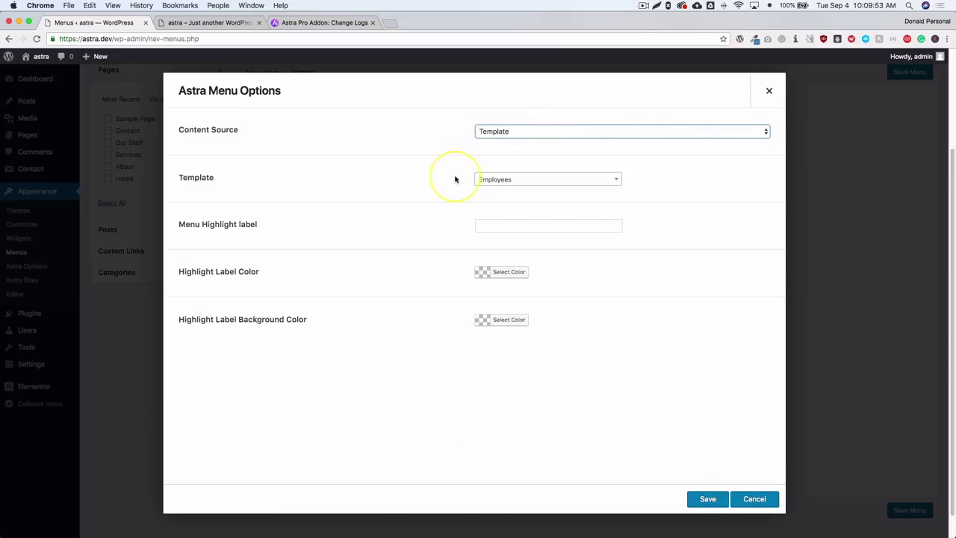
pyautogui.click(504, 179)
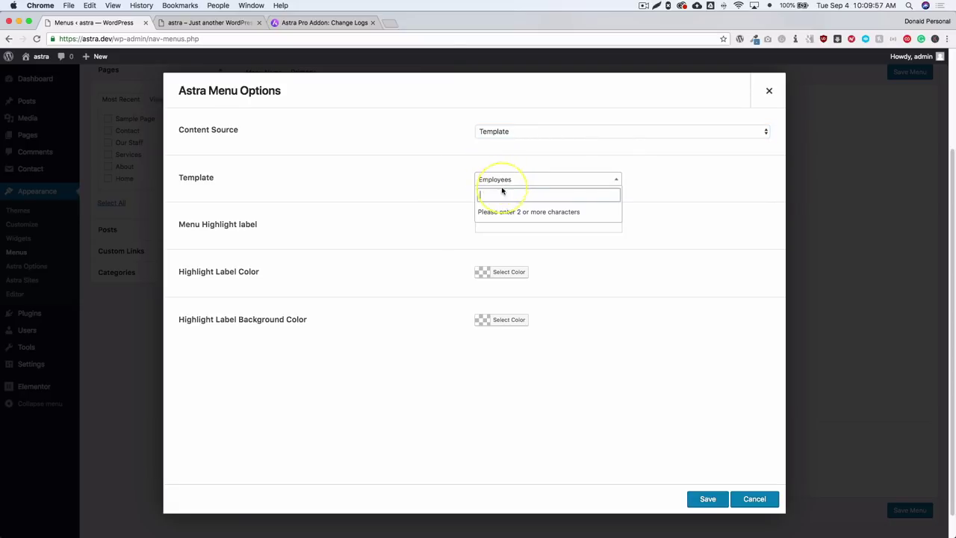
pyautogui.write('emplo')
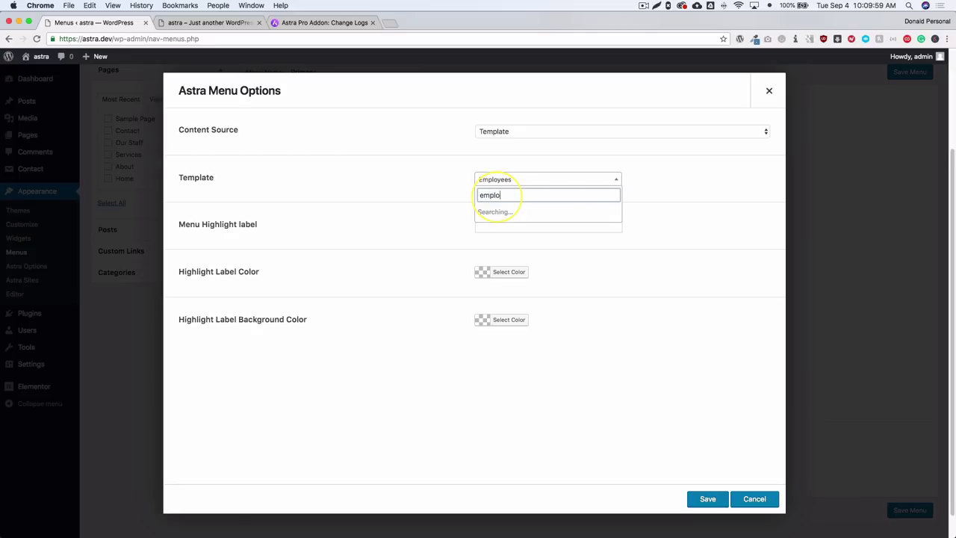
pyautogui.write('yee')
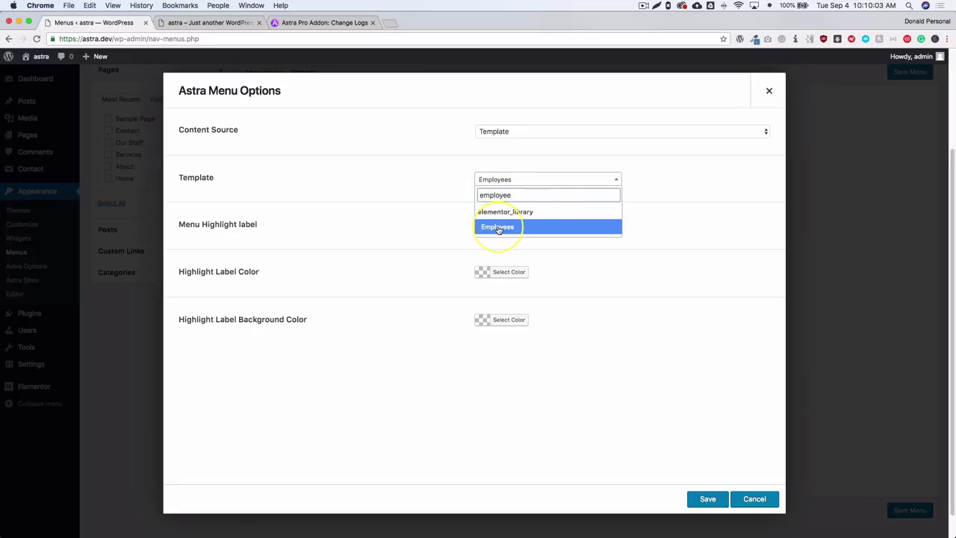
pyautogui.click(498, 228)
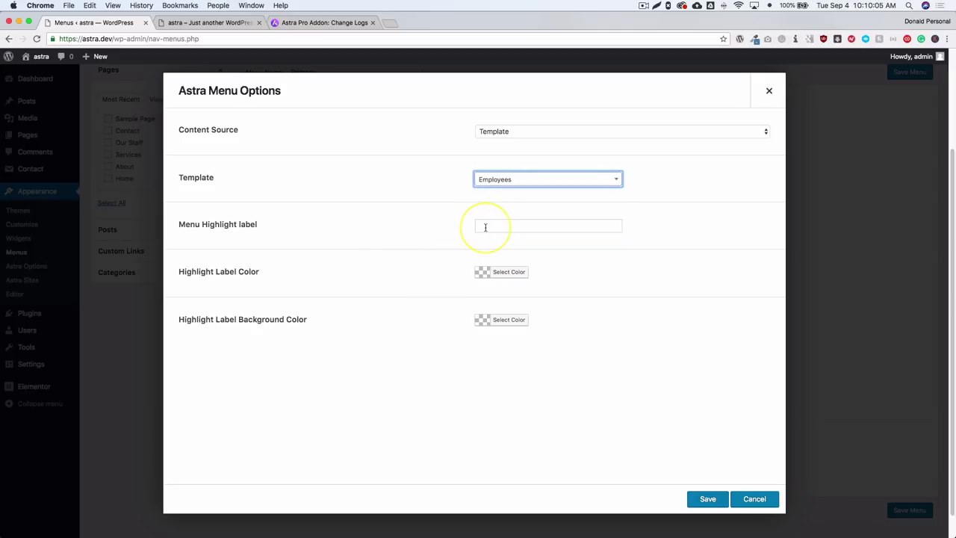
pyautogui.click(489, 398)
pyautogui.click(707, 498)
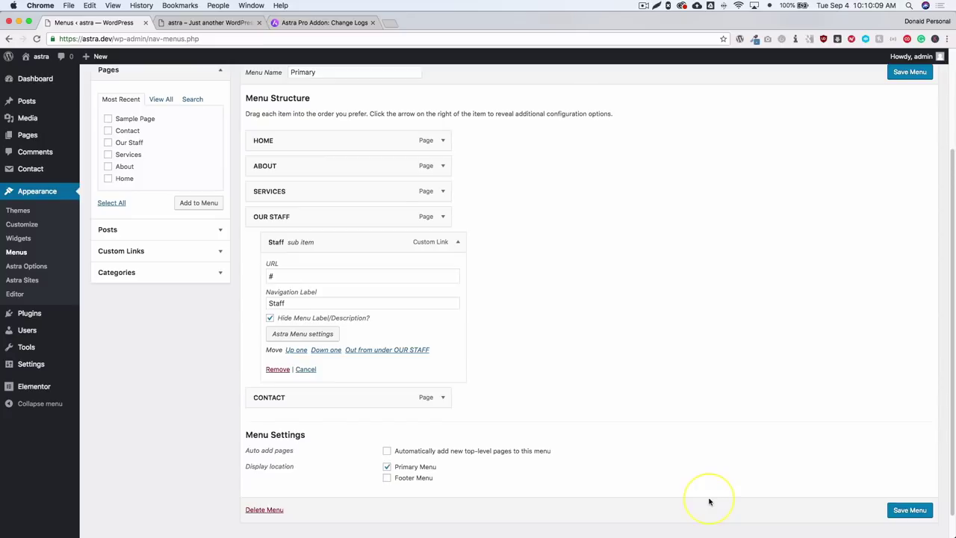
# Step: Save the Primary menu and preview the OUR STAFF staff-profiles panel on the live site
pyautogui.click(457, 242)
pyautogui.click(909, 175)
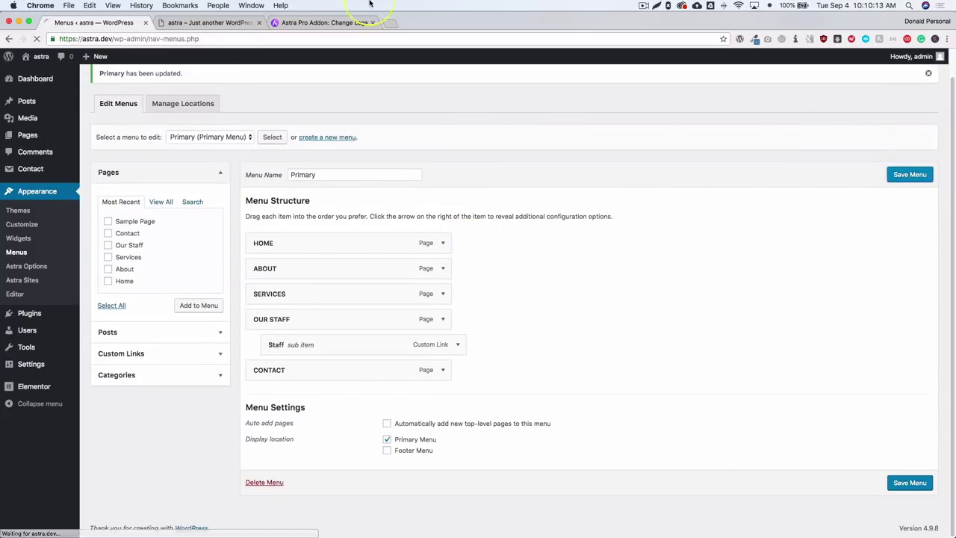
pyautogui.click(207, 23)
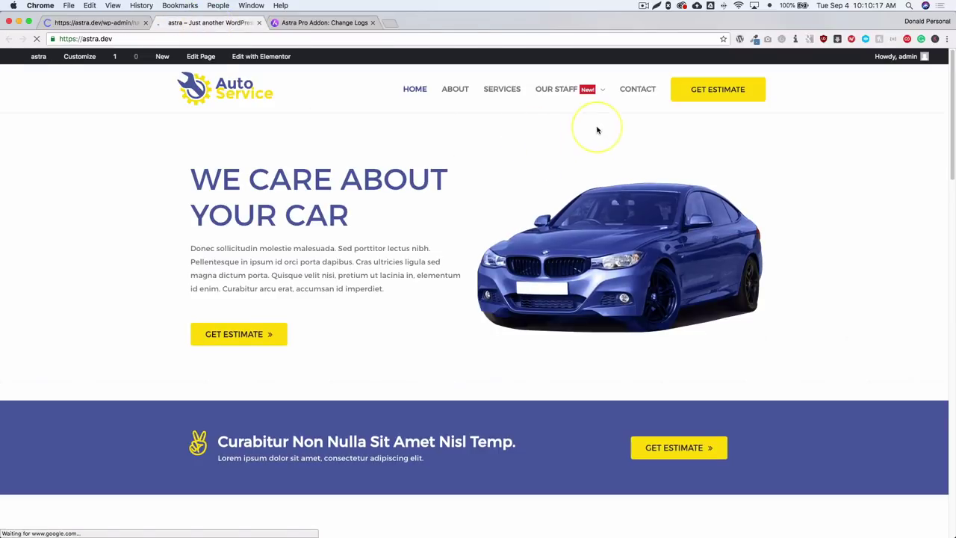
pyautogui.moveTo(590, 103)
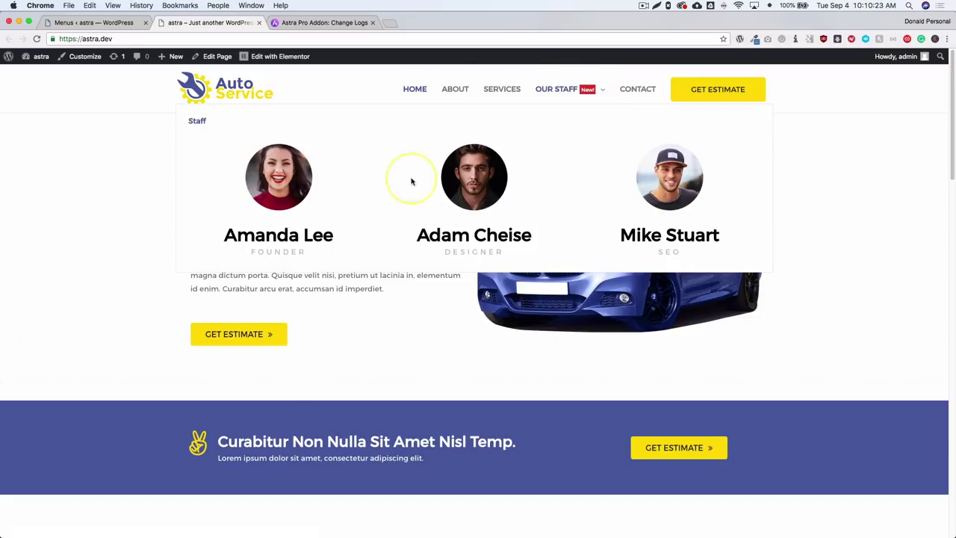
pyautogui.click(127, 23)
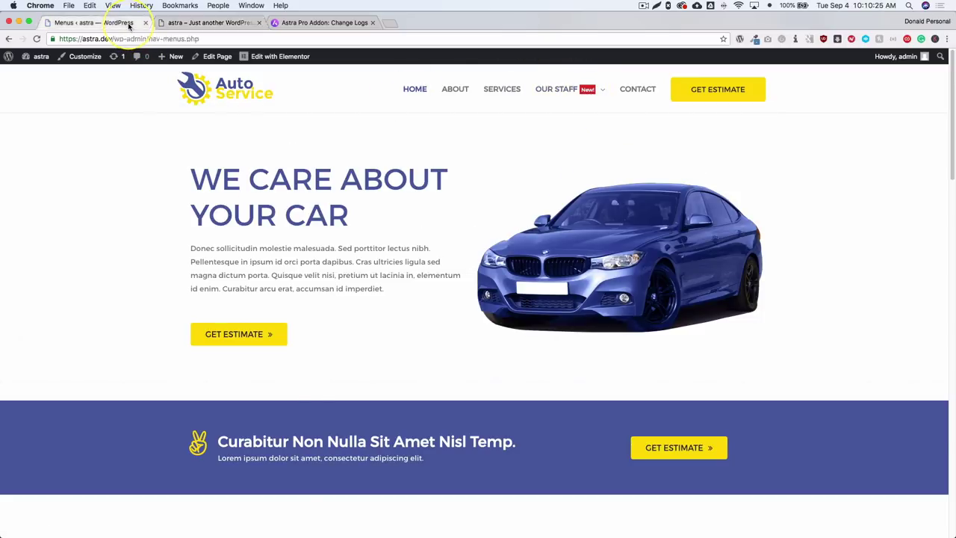
# Step: Fill in a custom link with URL '#' and link text 'Services Sub'
pyautogui.click(216, 23)
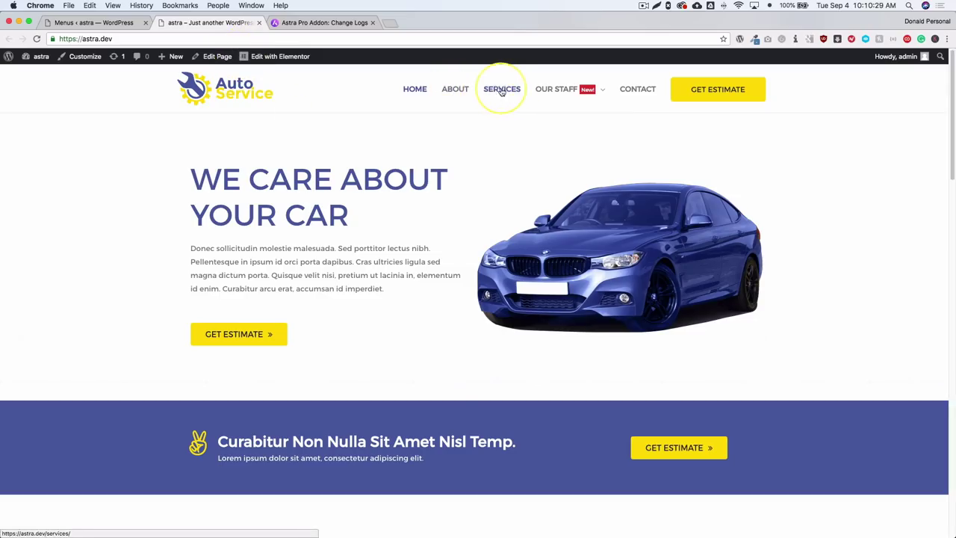
pyautogui.click(98, 23)
pyautogui.scroll(-1, 469, 232)
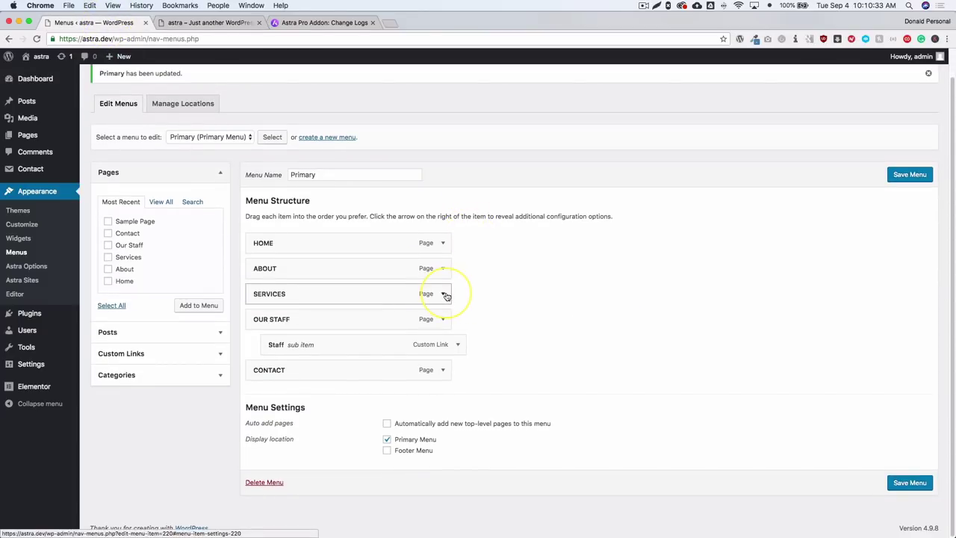
pyautogui.click(141, 354)
pyautogui.click(183, 247)
pyautogui.write('#')
pyautogui.press('Tab')
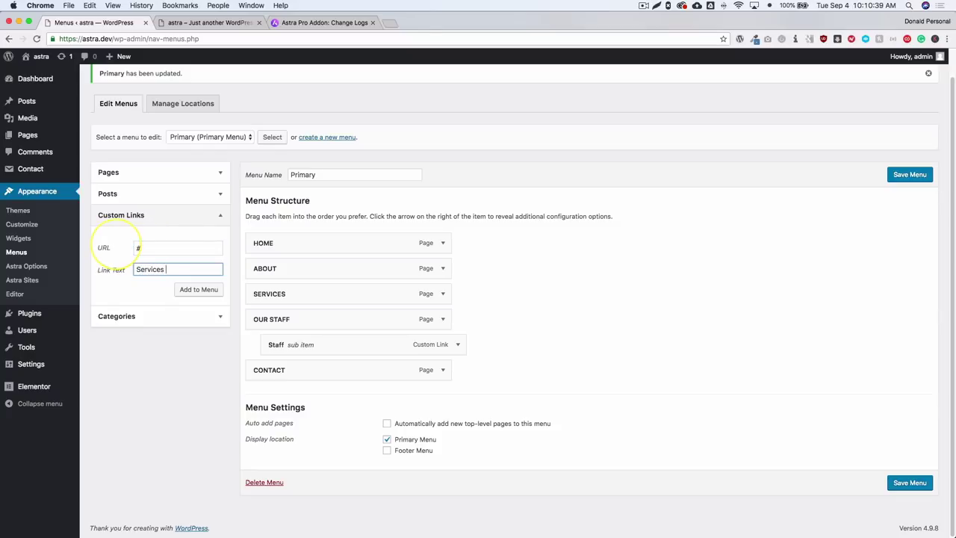
pyautogui.write('Services Sub')
# Step: Nest Services Sub under SERVICES, enable SERVICES' mega menu, and expand Services Sub's settings
pyautogui.moveTo(271, 398); pyautogui.dragTo(333, 322)
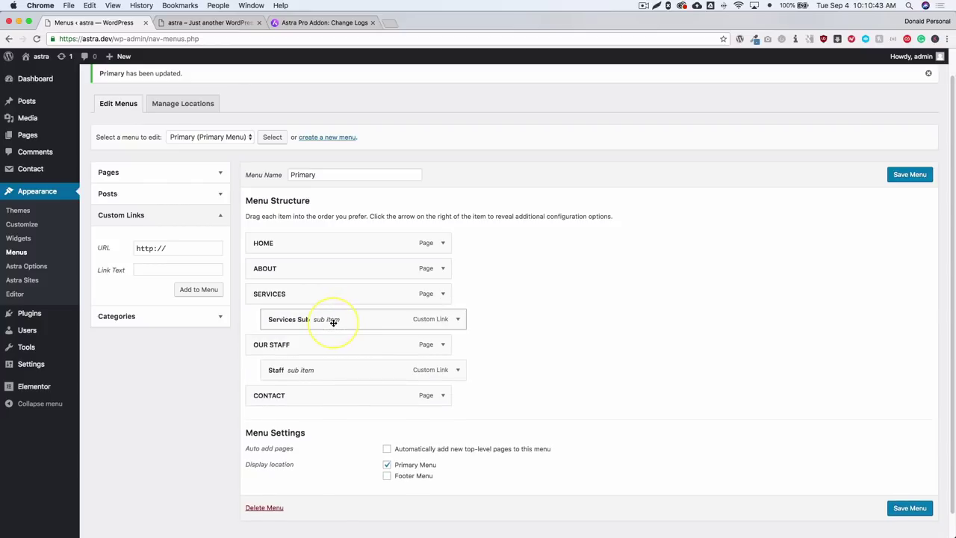
pyautogui.click(443, 295)
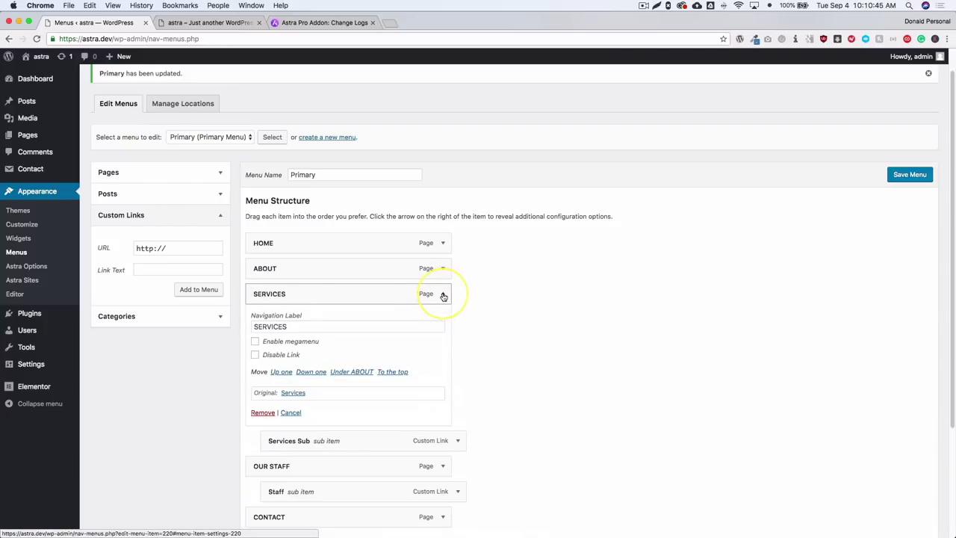
pyautogui.click(273, 343)
pyautogui.scroll(-1, 265, 340)
pyautogui.click(282, 335)
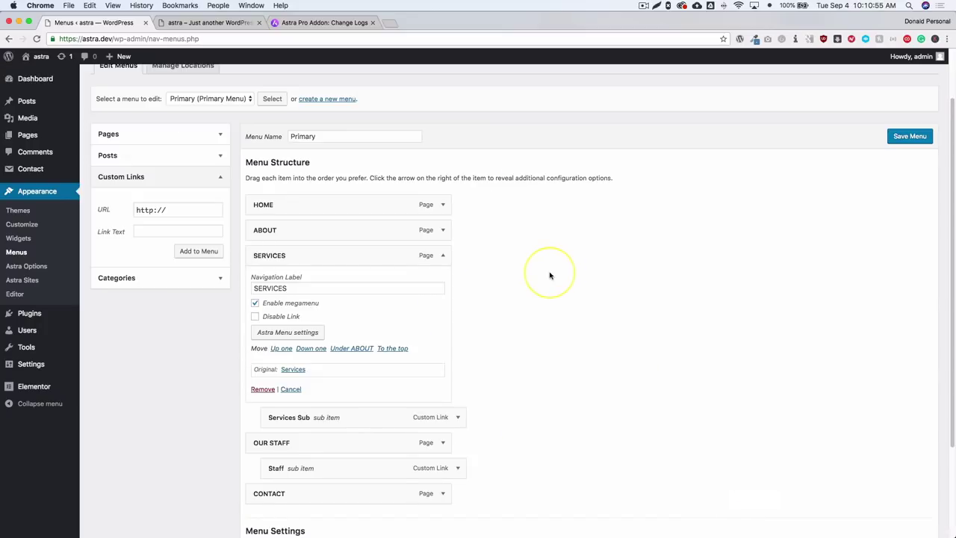
pyautogui.scroll(-3, 550, 275)
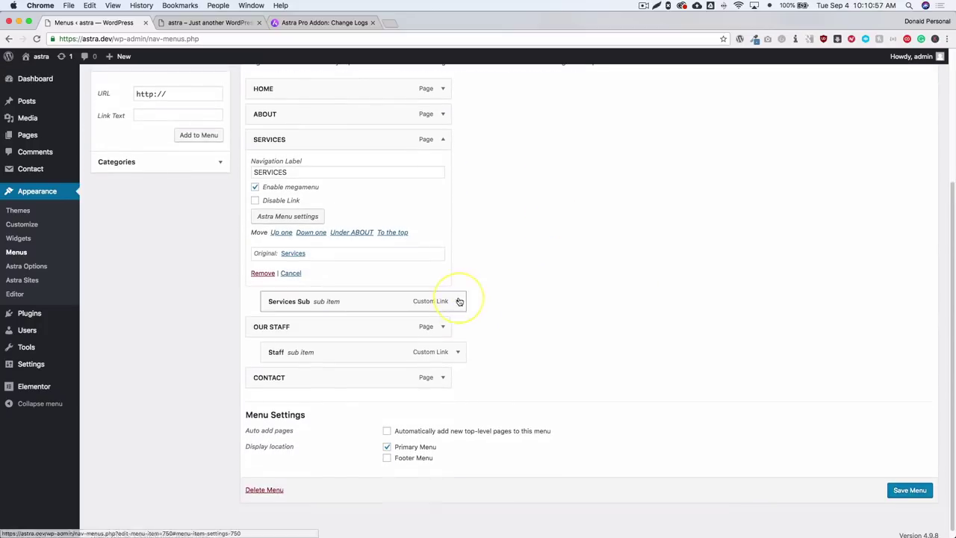
pyautogui.click(457, 301)
pyautogui.scroll(-2, 443, 303)
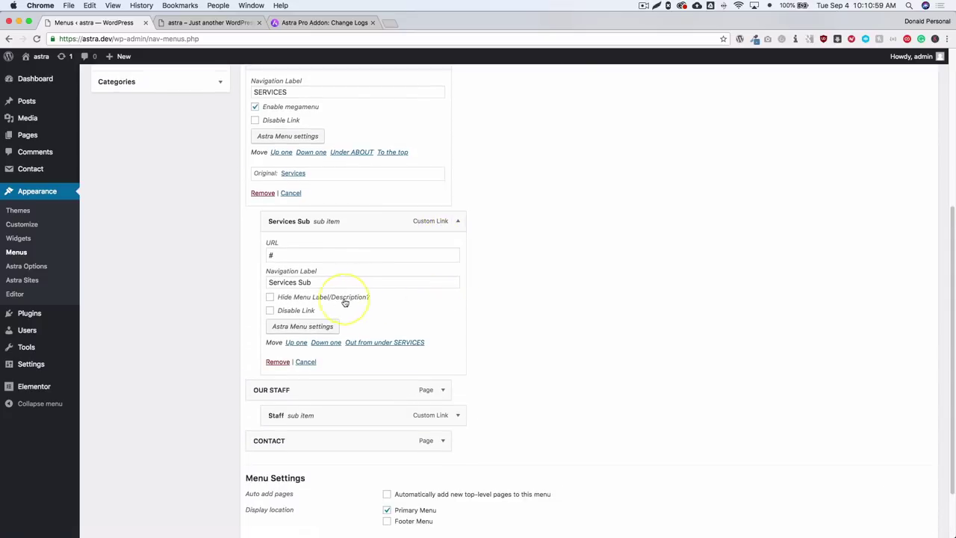
# Step: Hide the Services Sub label and set its Astra mega menu content to the Services template
pyautogui.click(323, 298)
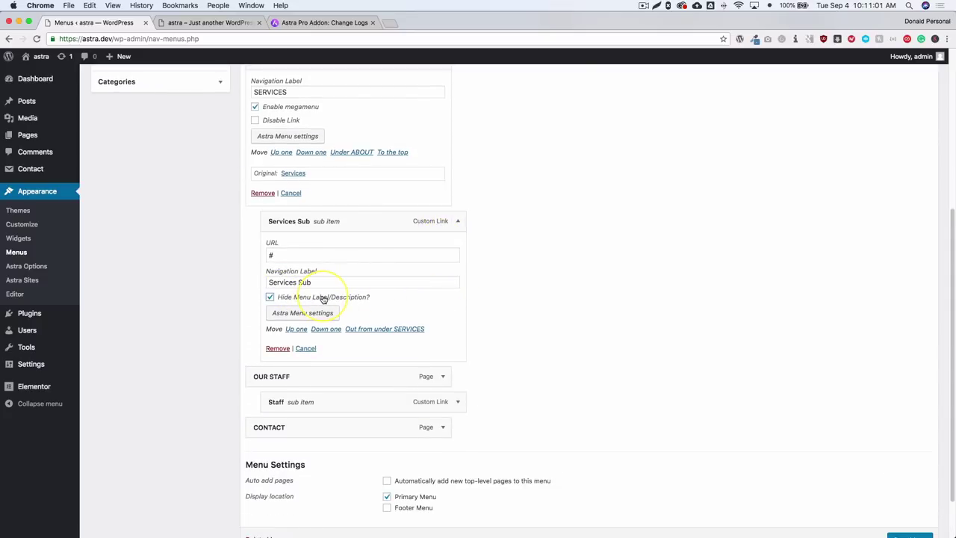
pyautogui.click(305, 313)
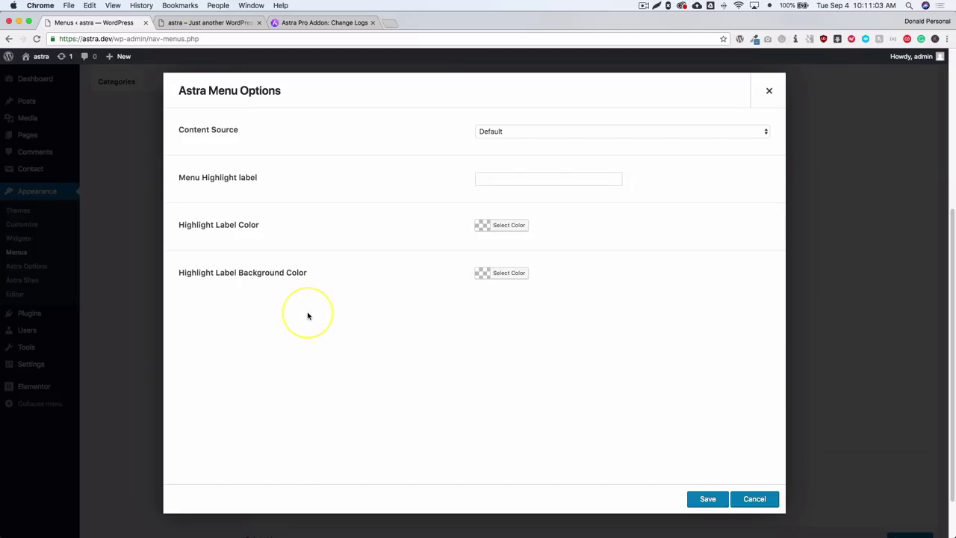
pyautogui.click(492, 135)
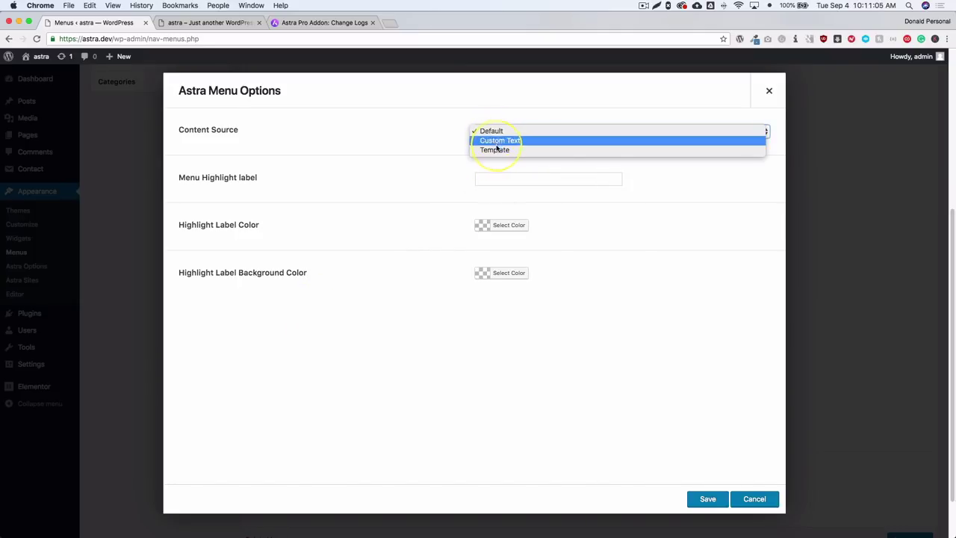
pyautogui.click(490, 149)
pyautogui.click(491, 180)
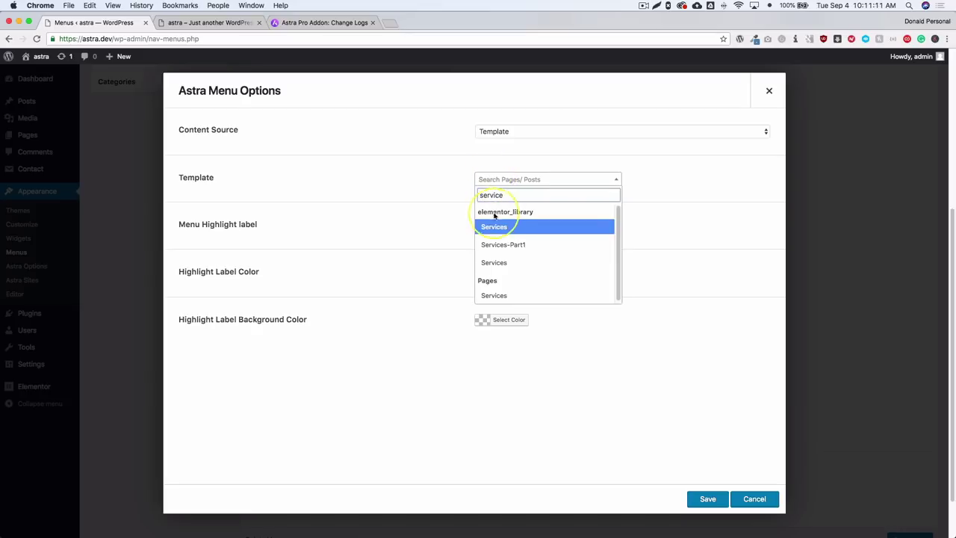
pyautogui.click(495, 263)
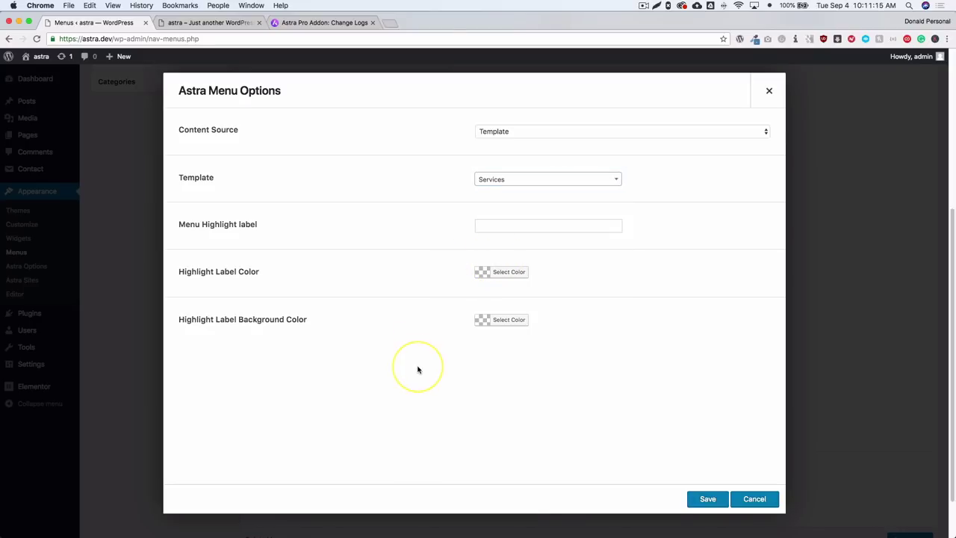
pyautogui.click(708, 500)
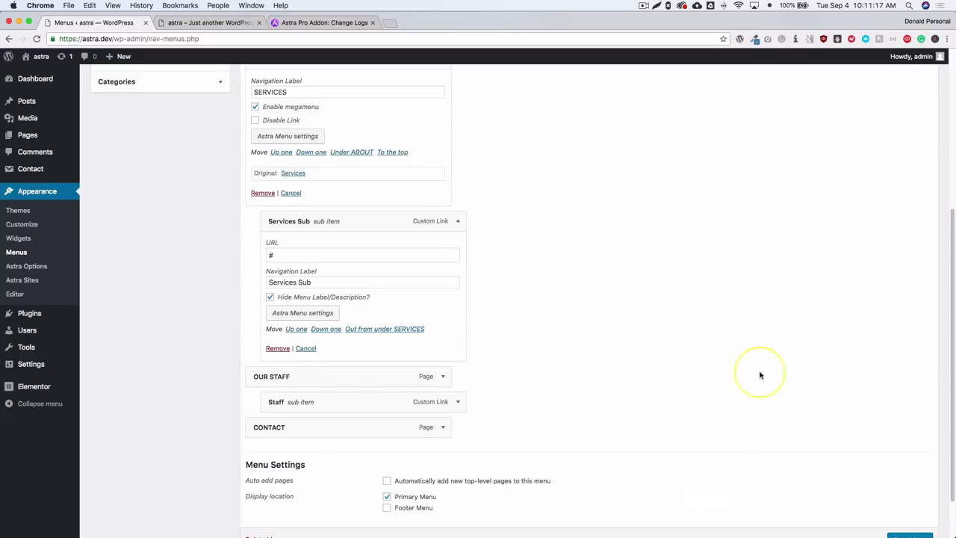
# Step: Collapse the Services Sub and SERVICES items and save the Primary menu
pyautogui.click(457, 221)
pyautogui.scroll(1, 441, 171)
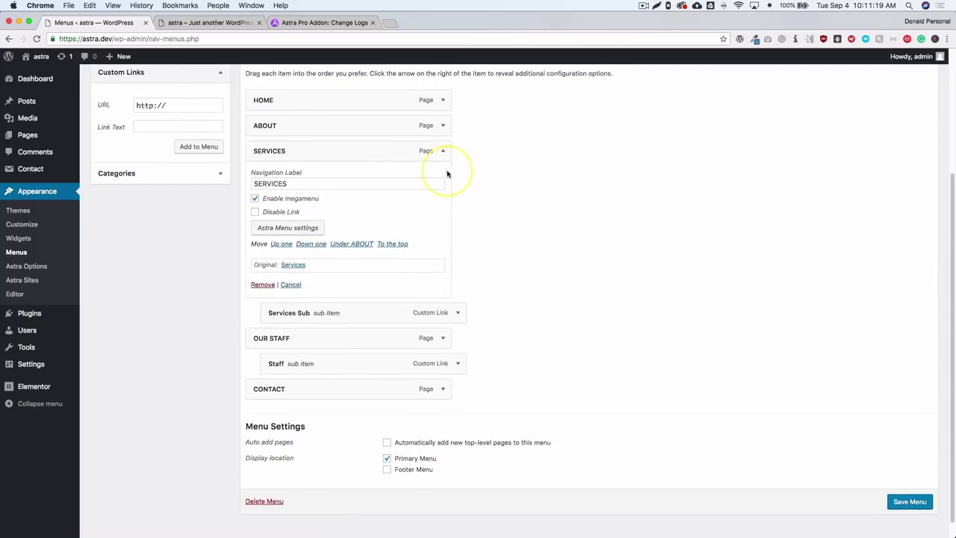
pyautogui.click(441, 153)
pyautogui.click(908, 482)
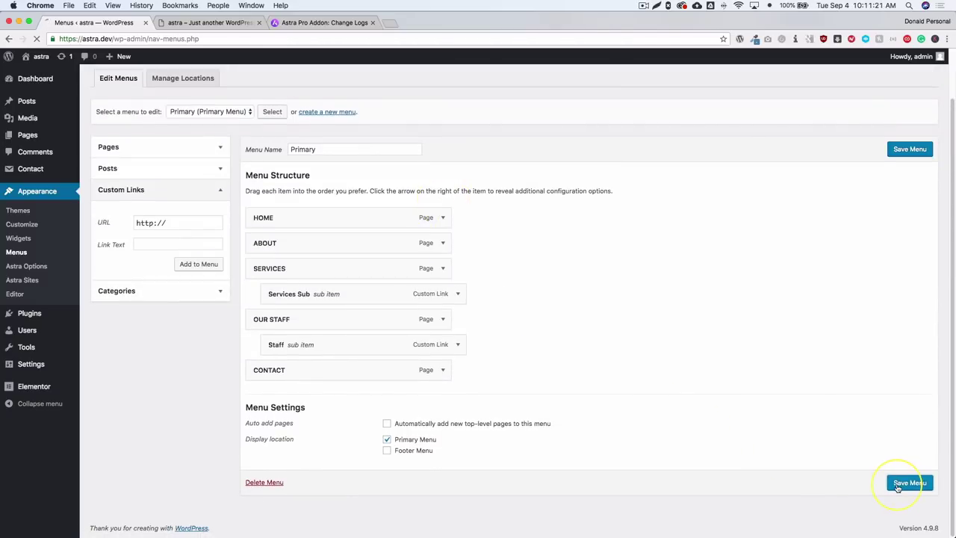
# Step: Check the live SERVICES mega menu's What We Do tiles, then return to the Menus editor
pyautogui.click(209, 22)
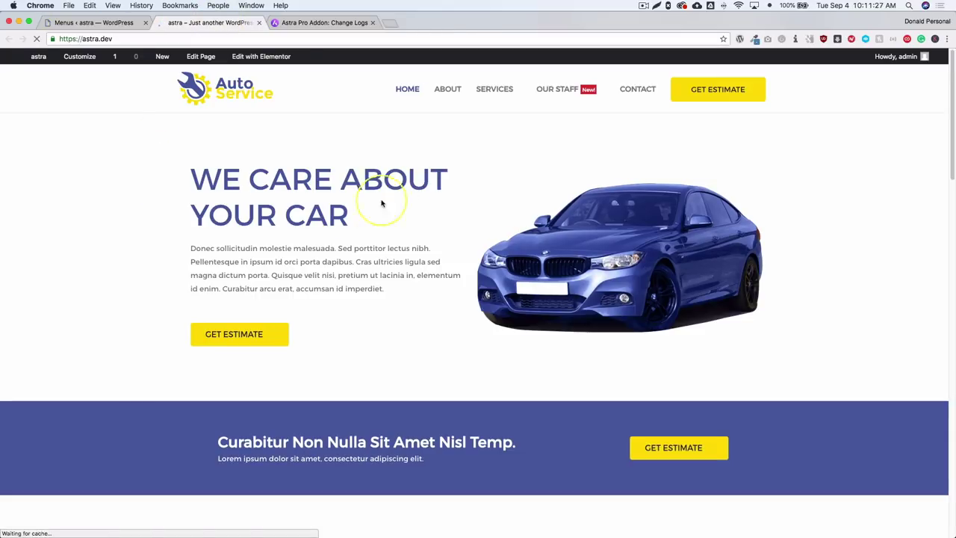
pyautogui.moveTo(498, 92)
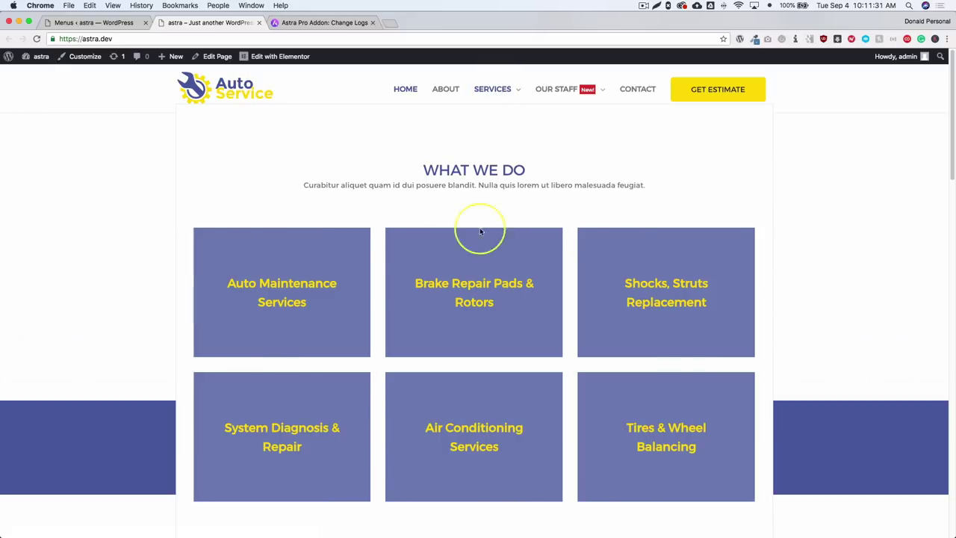
pyautogui.scroll(-2, 620, 377)
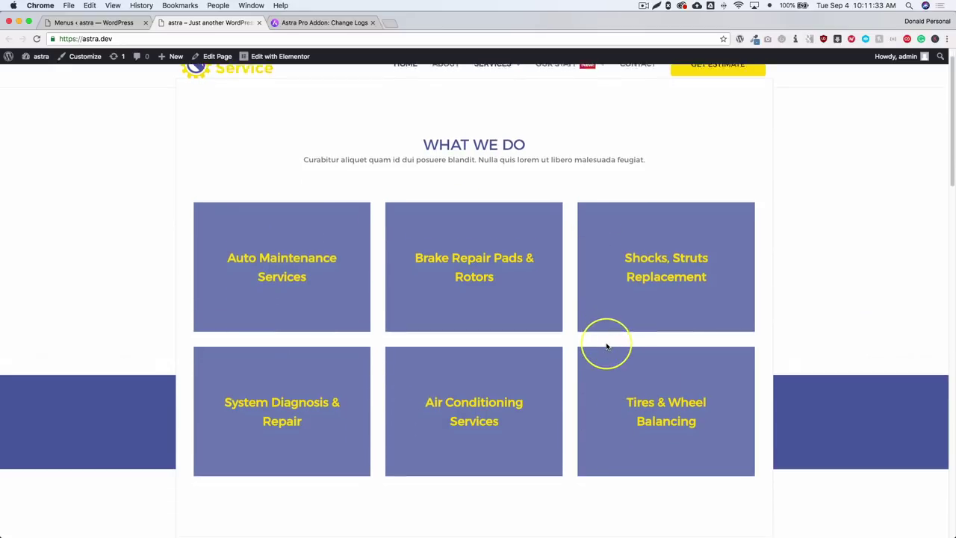
pyautogui.scroll(-5, 587, 292)
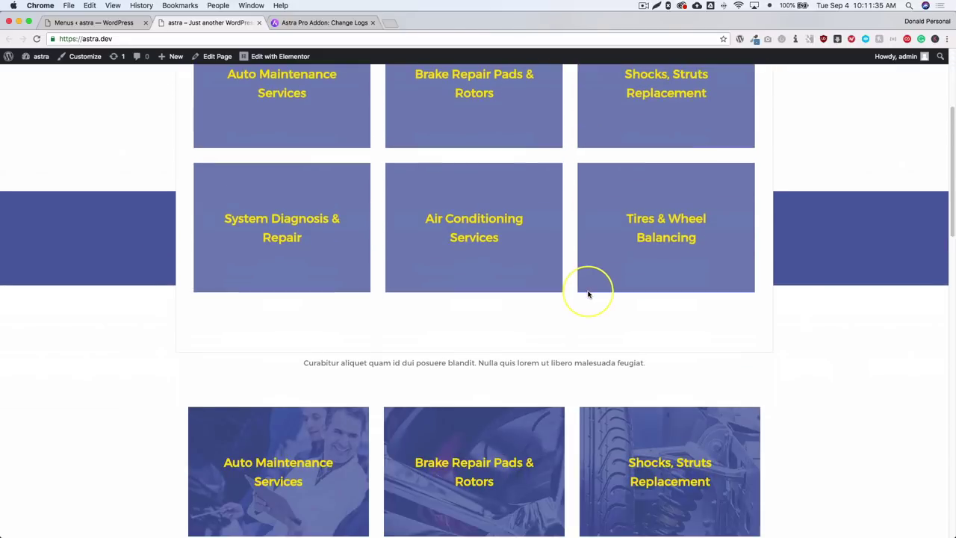
pyautogui.scroll(15, 587, 292)
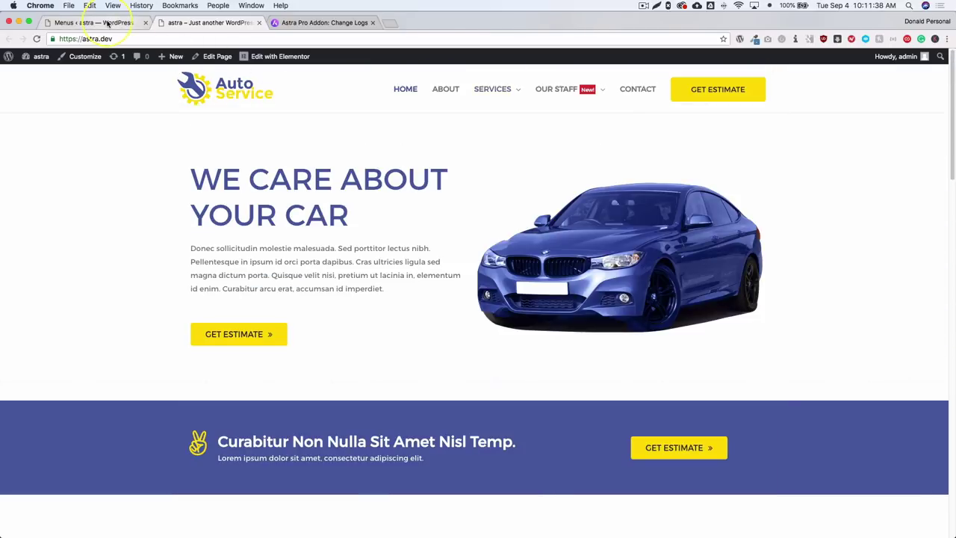
pyautogui.click(108, 23)
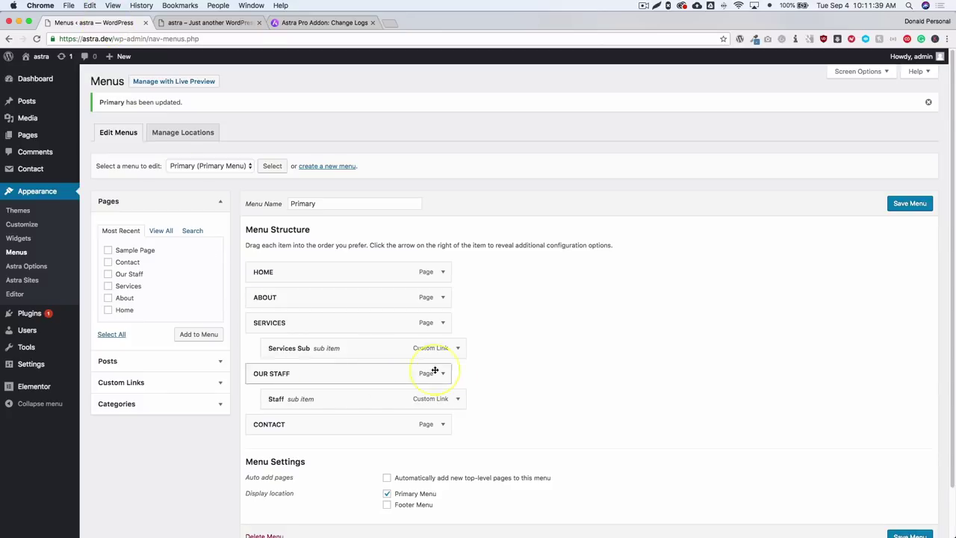
# Step: Search for 'services' and choose the Services template for Services Sub's mega menu
pyautogui.click(457, 348)
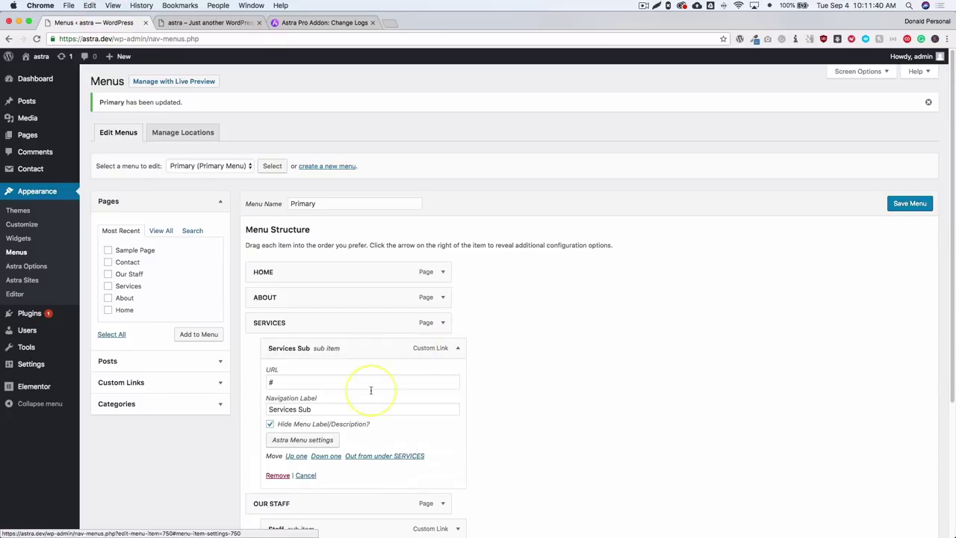
pyautogui.click(303, 439)
pyautogui.click(523, 183)
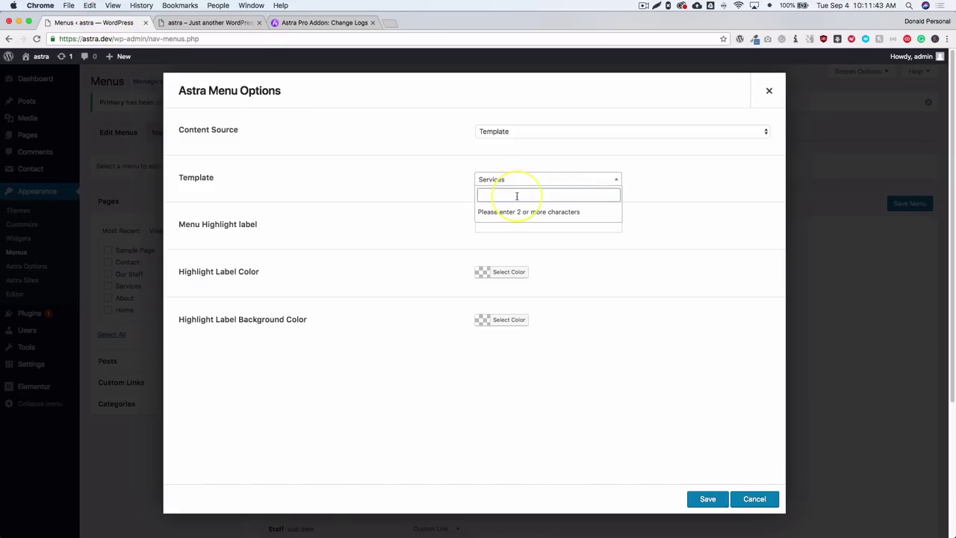
pyautogui.write('services')
pyautogui.press('Up')
pyautogui.press('Up')
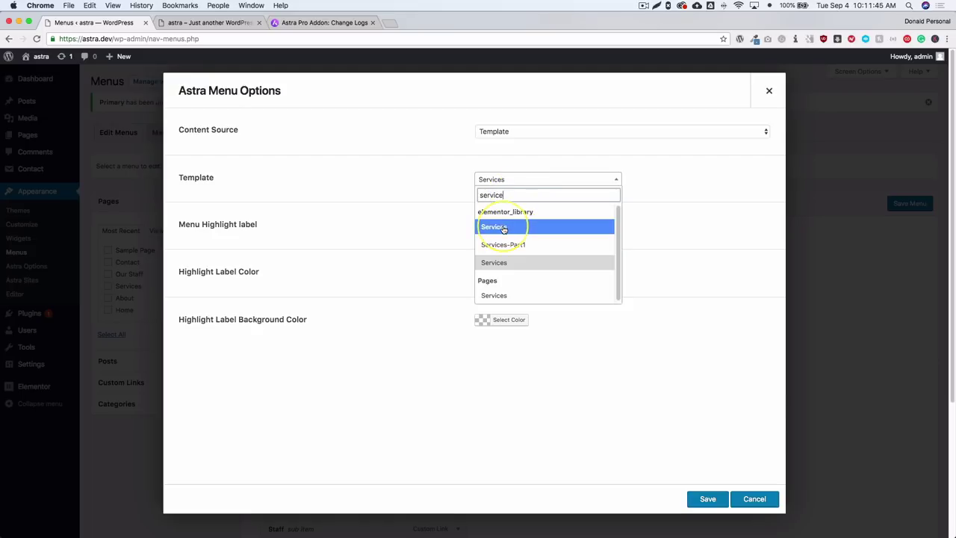
pyautogui.press('Return')
# Step: Save the item options and the Primary menu, then view the live site
pyautogui.click(705, 498)
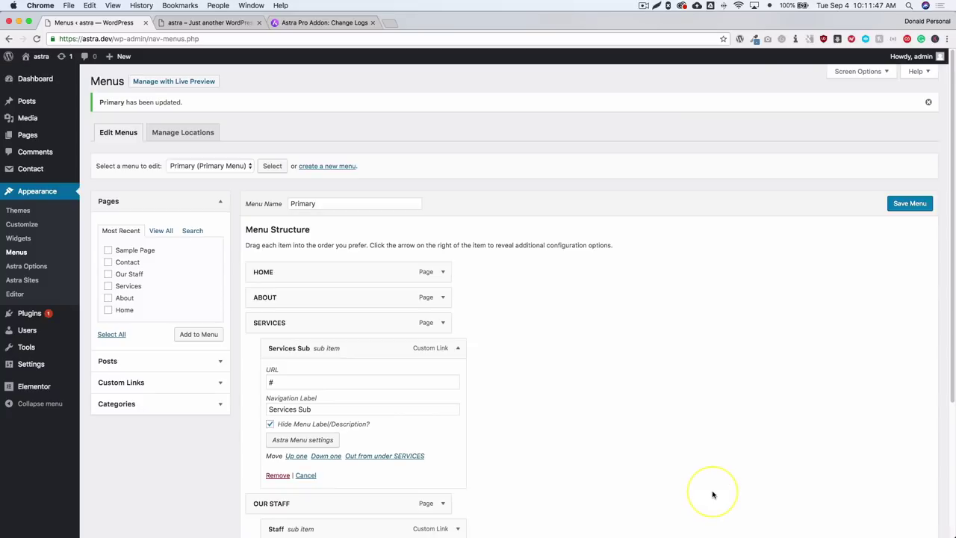
pyautogui.click(897, 207)
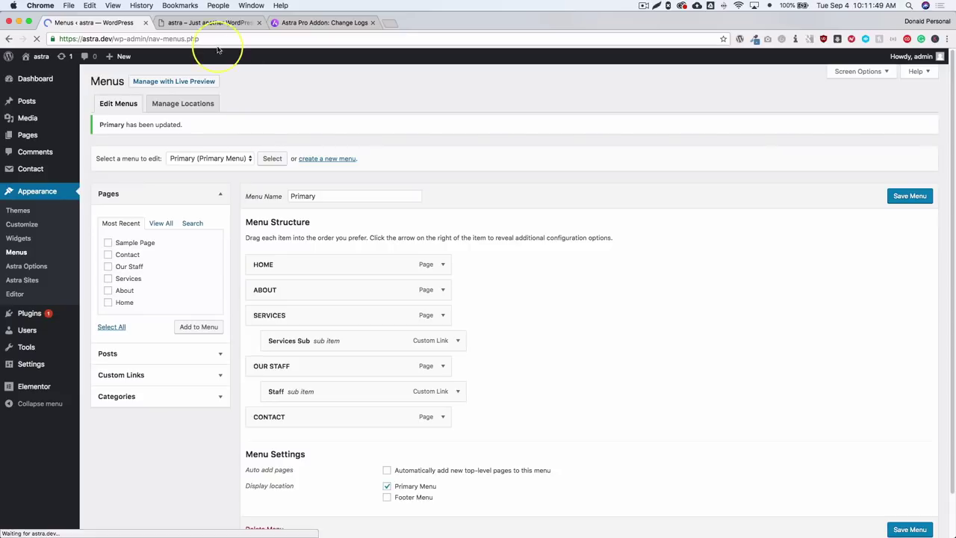
pyautogui.click(211, 23)
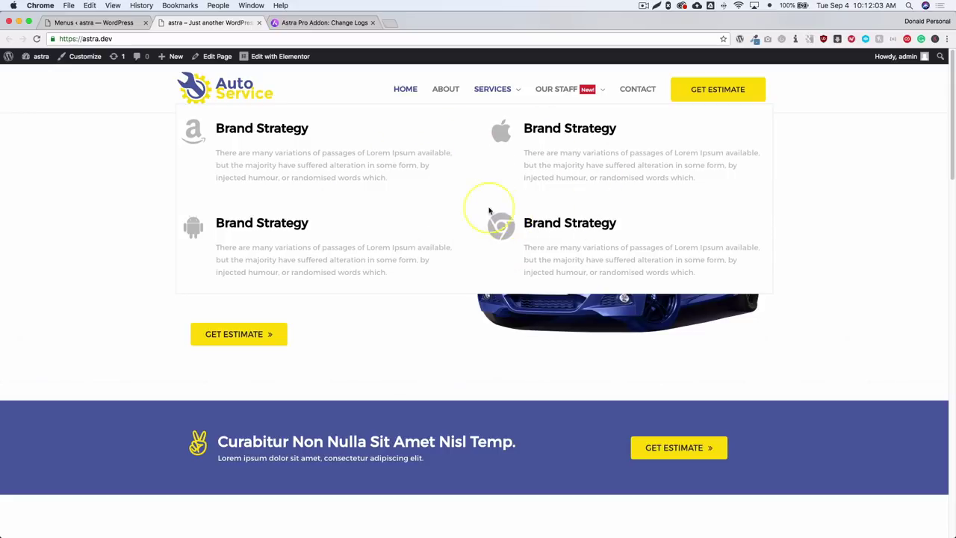
# Step: Open the Customizer at tablet width and browse the expanded Services submenu in the mobile menu
pyautogui.click(82, 57)
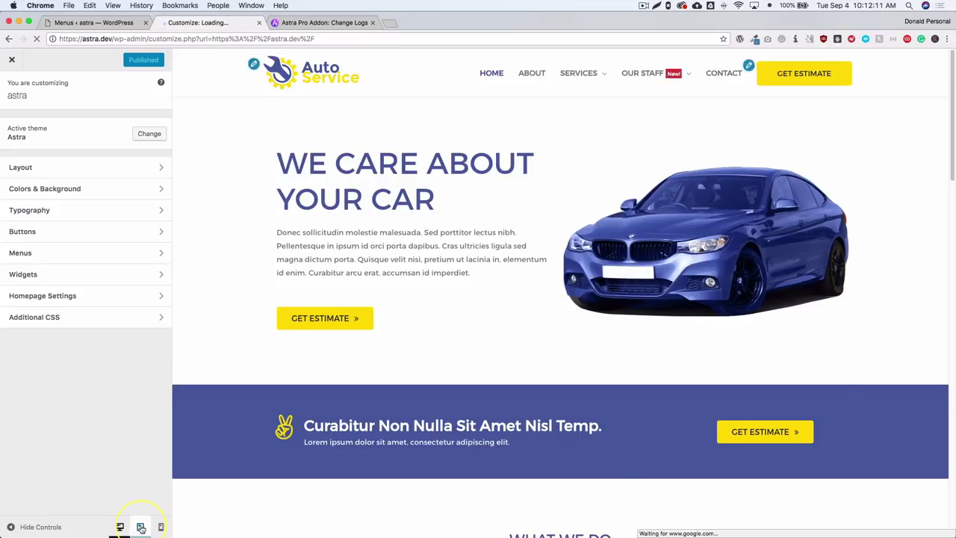
pyautogui.click(141, 527)
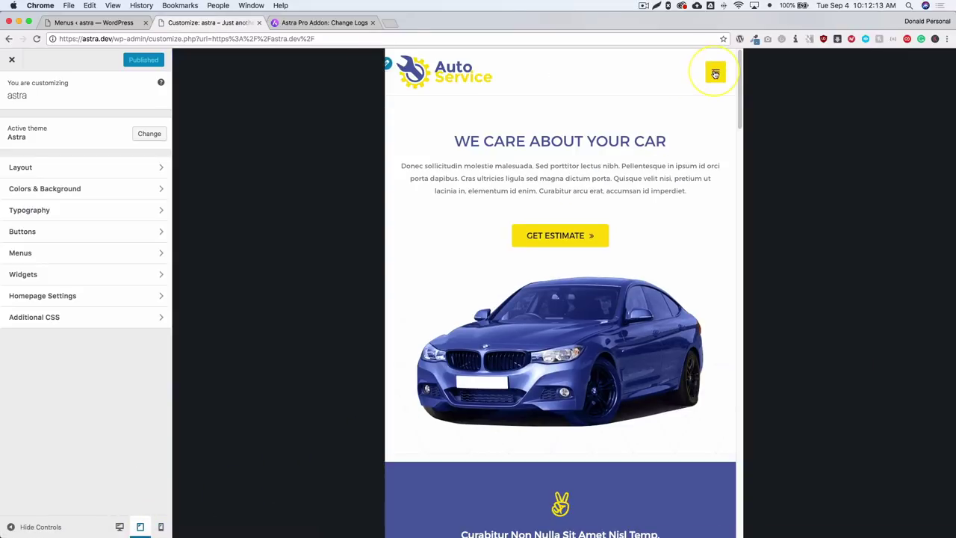
pyautogui.click(714, 74)
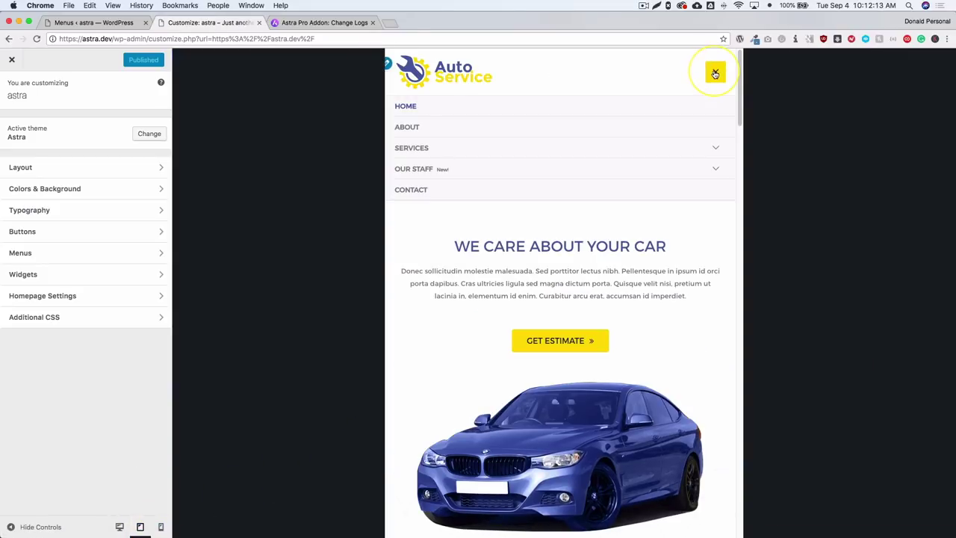
pyautogui.click(715, 148)
pyautogui.scroll(-2, 541, 189)
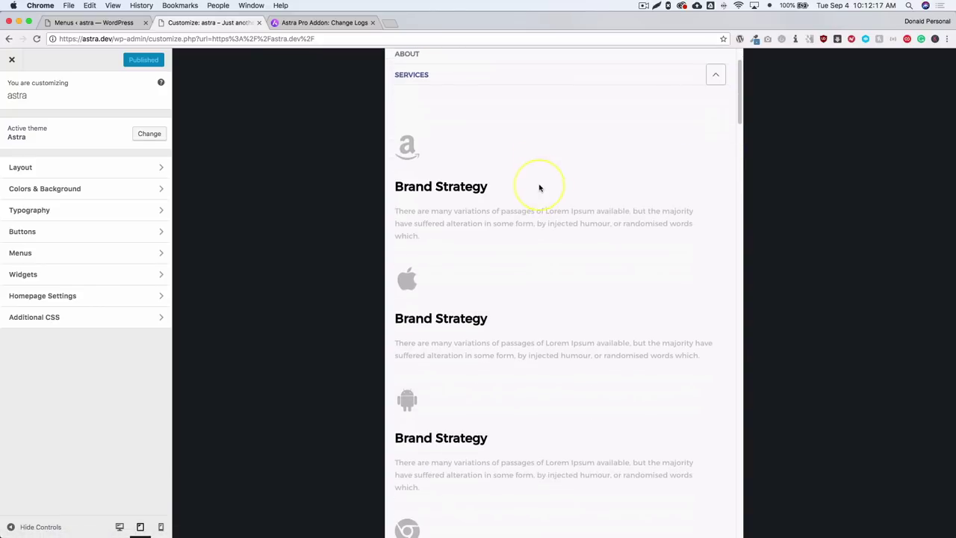
pyautogui.scroll(-3, 426, 275)
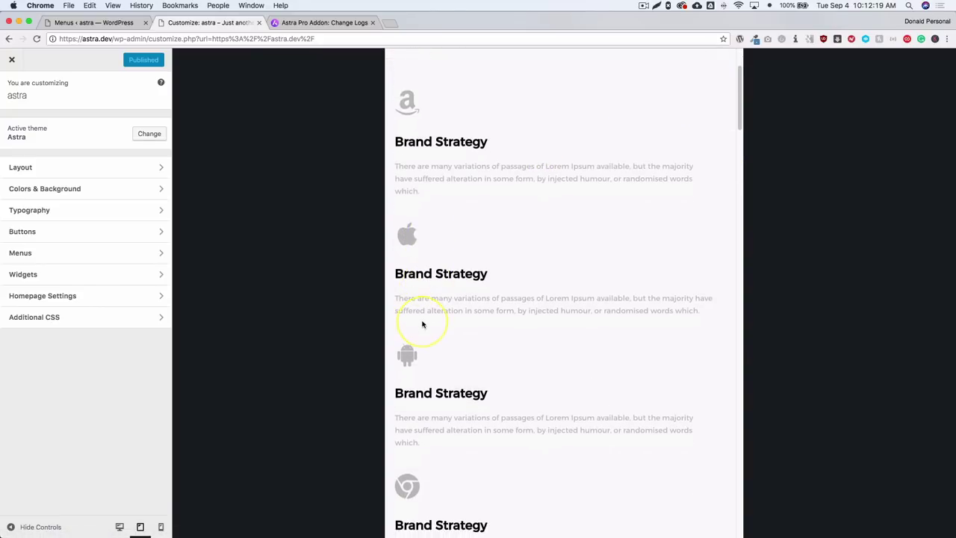
pyautogui.scroll(-1, 420, 321)
pyautogui.scroll(-1, 418, 336)
pyautogui.scroll(1, 416, 338)
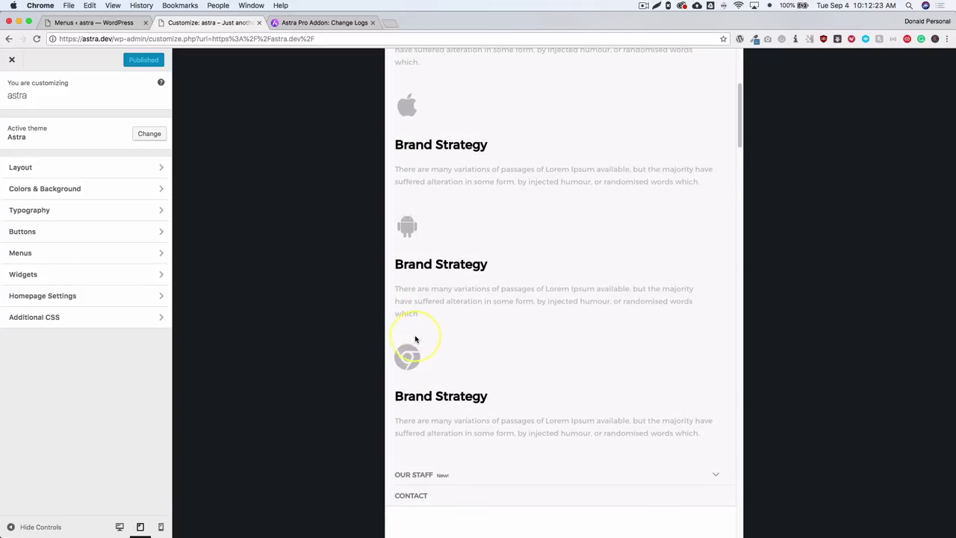
pyautogui.scroll(4, 545, 286)
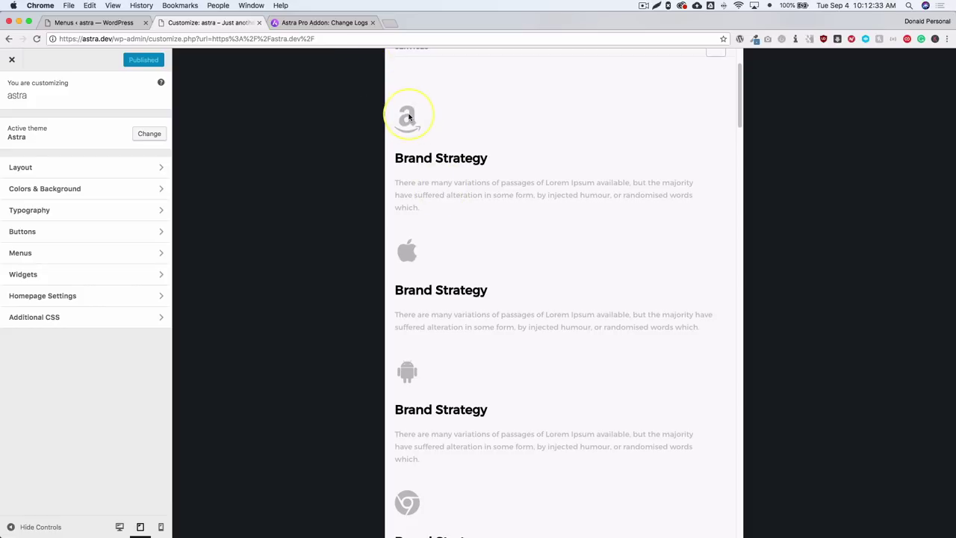
pyautogui.scroll(1, 739, 83)
pyautogui.click(716, 98)
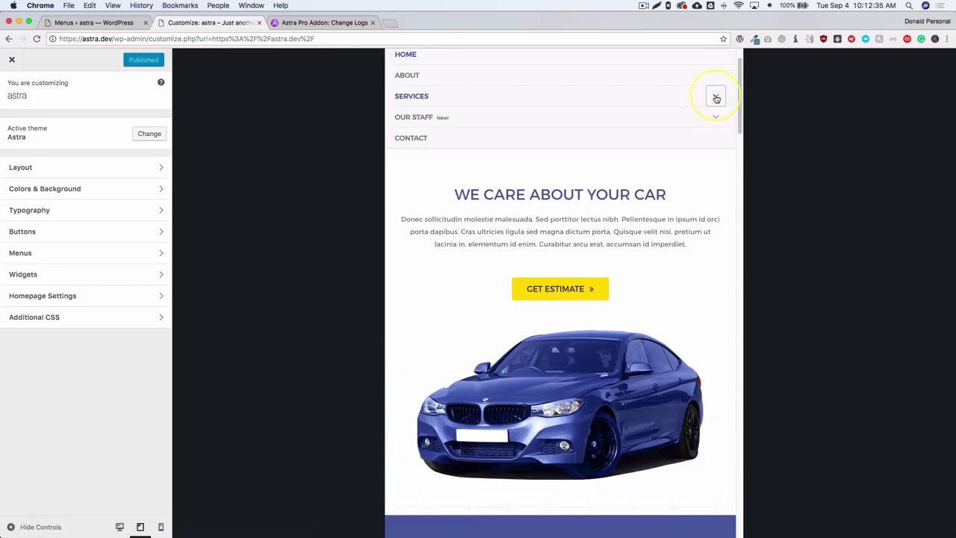
# Step: Expand and scroll through the Our Staff submenu at tablet width
pyautogui.click(714, 119)
pyautogui.scroll(-2, 523, 172)
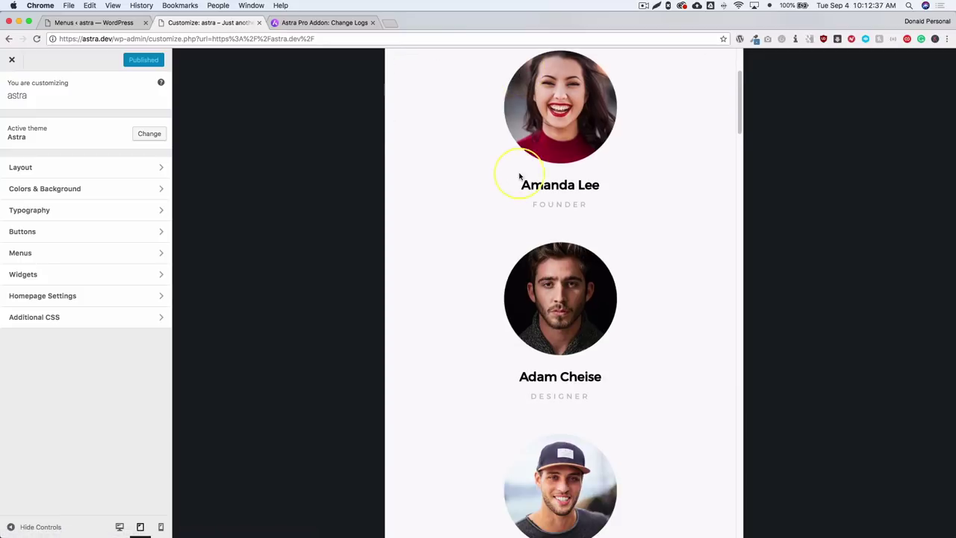
pyautogui.scroll(-3, 546, 319)
pyautogui.scroll(4, 546, 319)
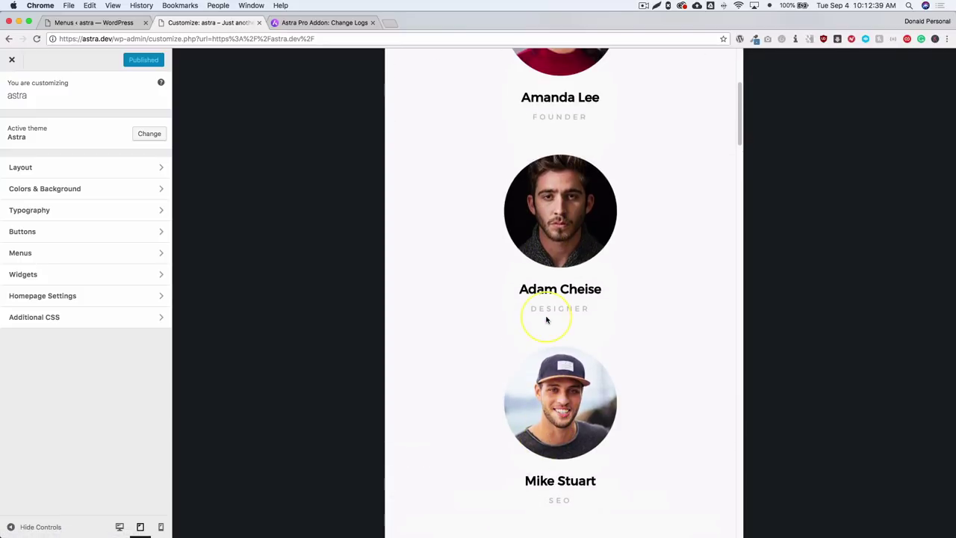
pyautogui.scroll(3, 546, 319)
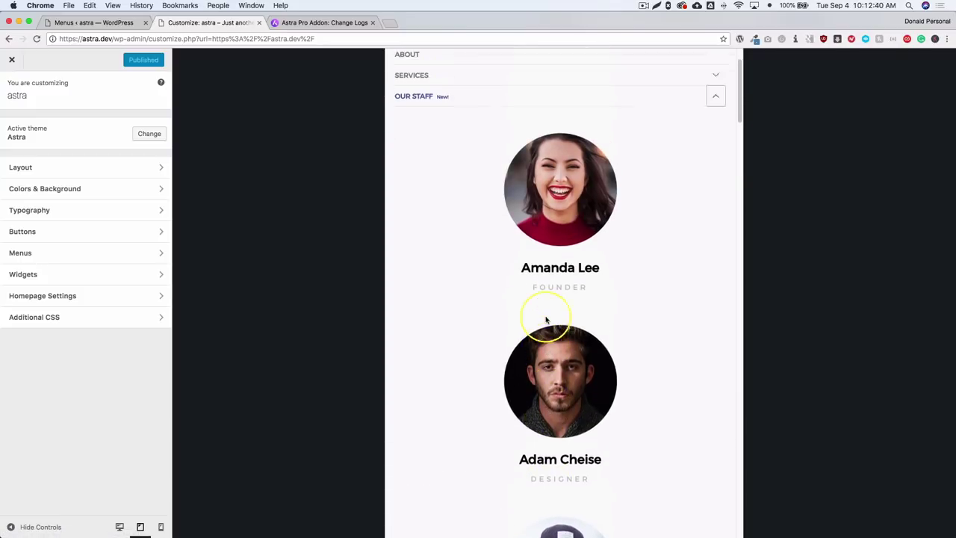
# Step: Check the Our Staff submenu at phone width, collapse it, and return to tablet preview
pyautogui.click(159, 527)
pyautogui.scroll(-3, 576, 299)
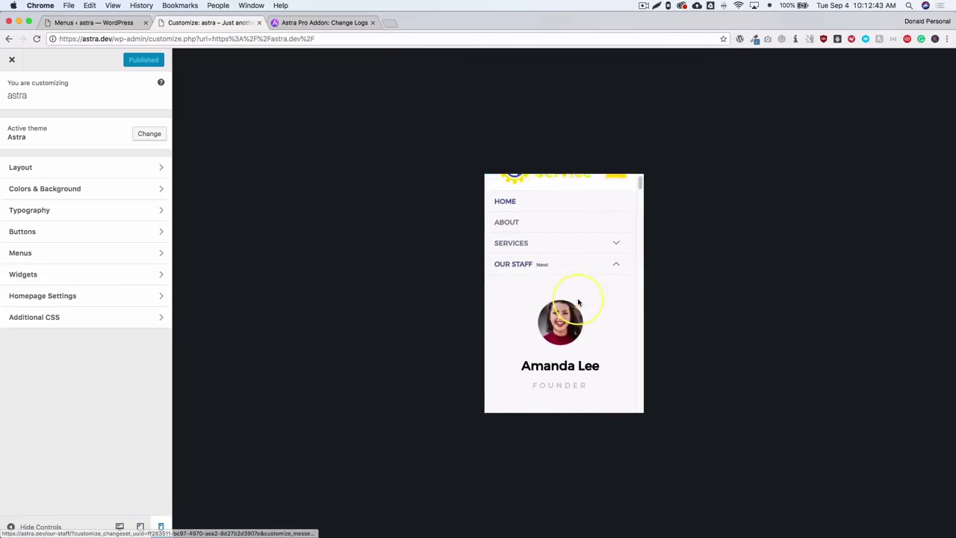
pyautogui.scroll(-2, 578, 301)
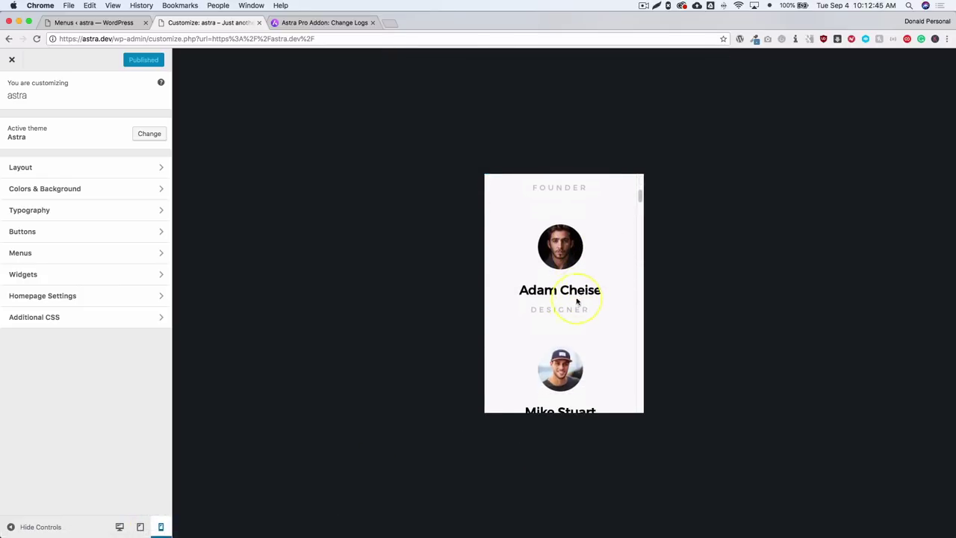
pyautogui.moveTo(520, 292); pyautogui.dragTo(562, 289)
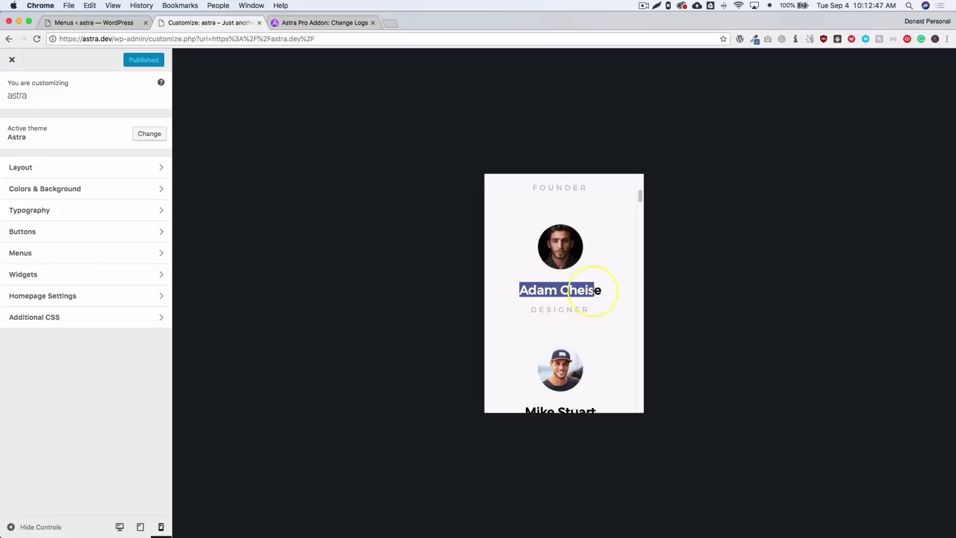
pyautogui.scroll(5, 626, 320)
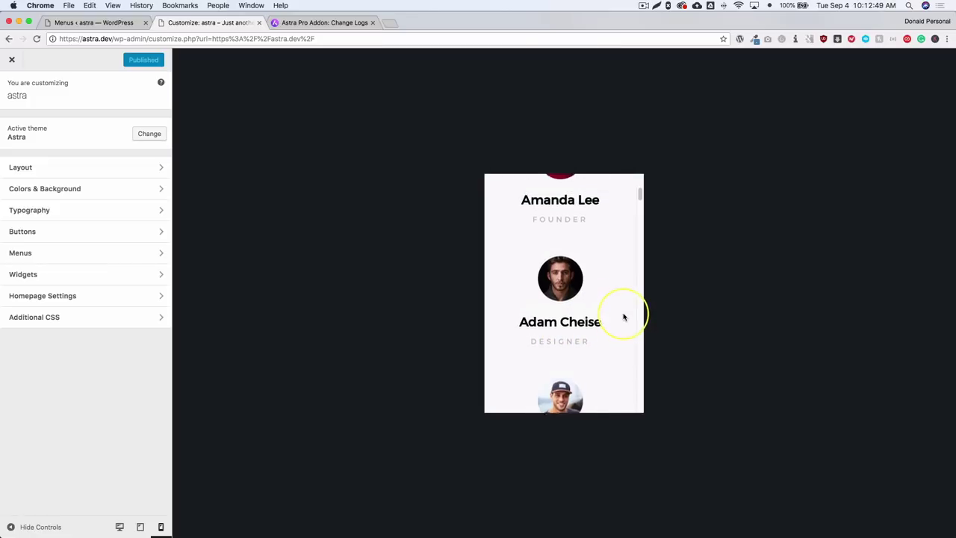
pyautogui.click(615, 240)
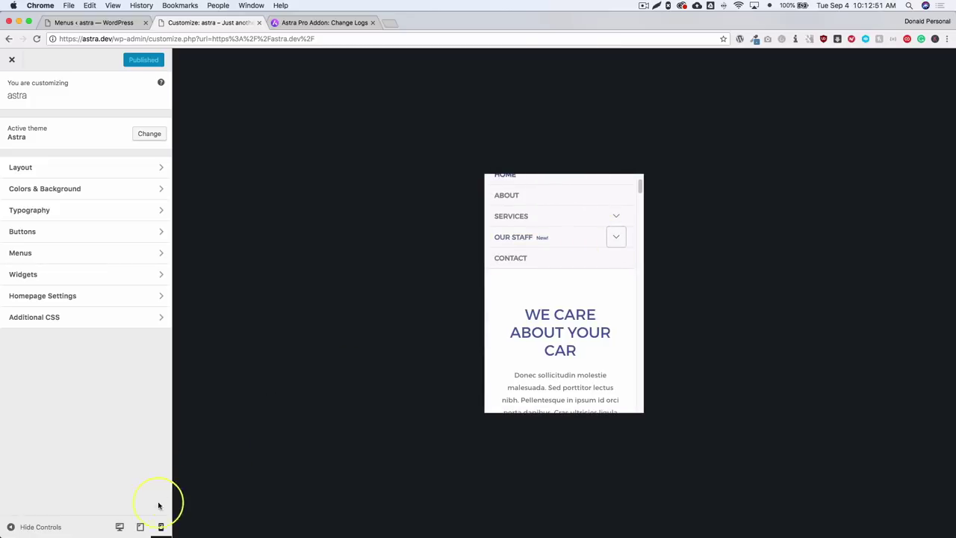
pyautogui.click(141, 526)
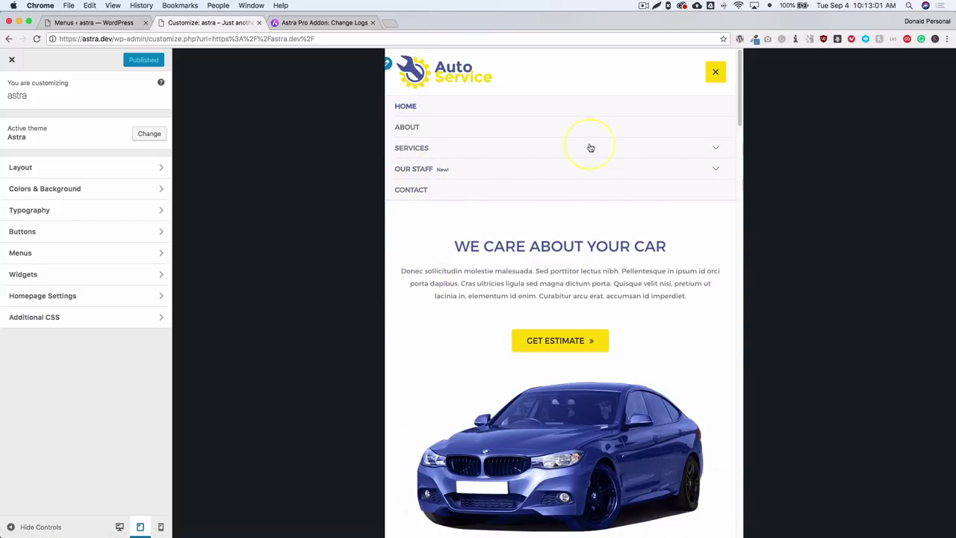
# Step: Switch the preview to desktop and inspect the OUR STAFF New! and SERVICES mega menus
pyautogui.click(120, 527)
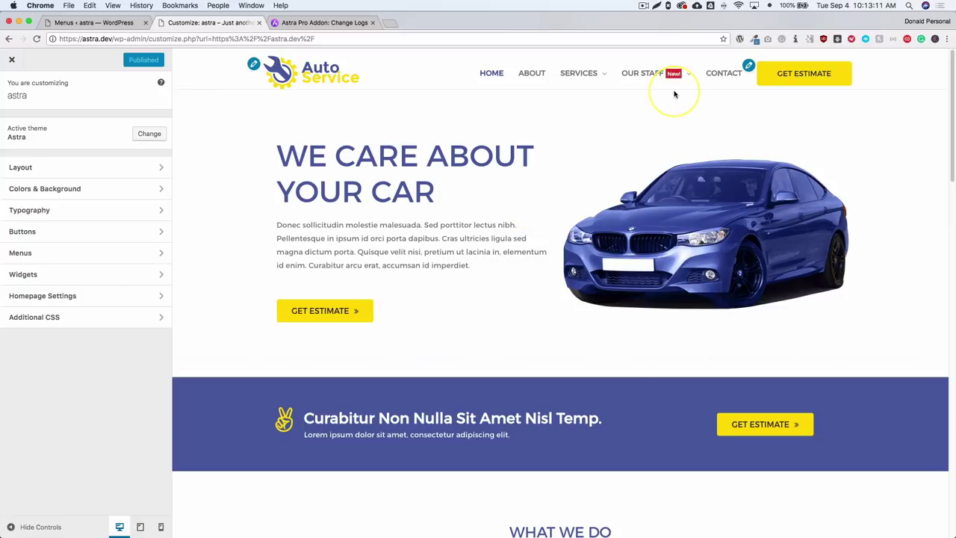
pyautogui.moveTo(665, 71)
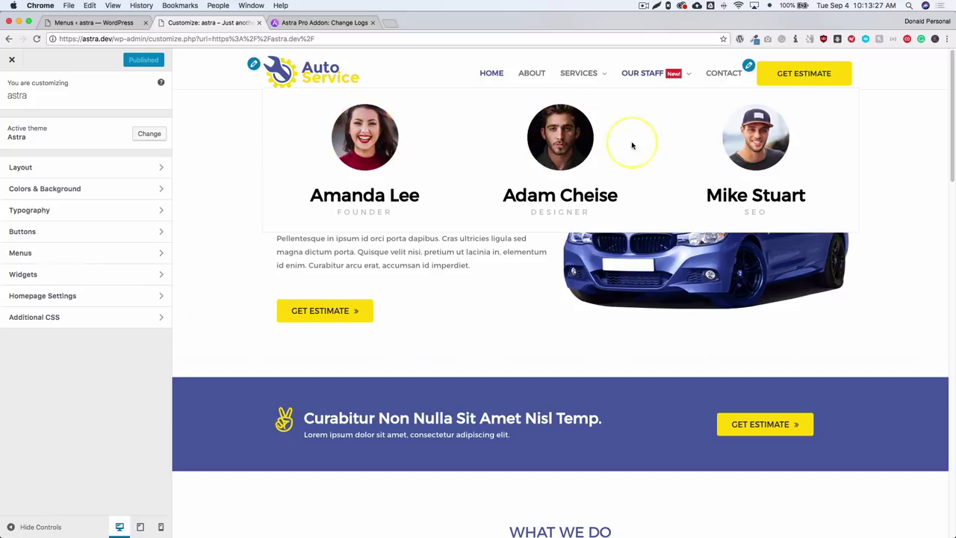
pyautogui.moveTo(580, 86)
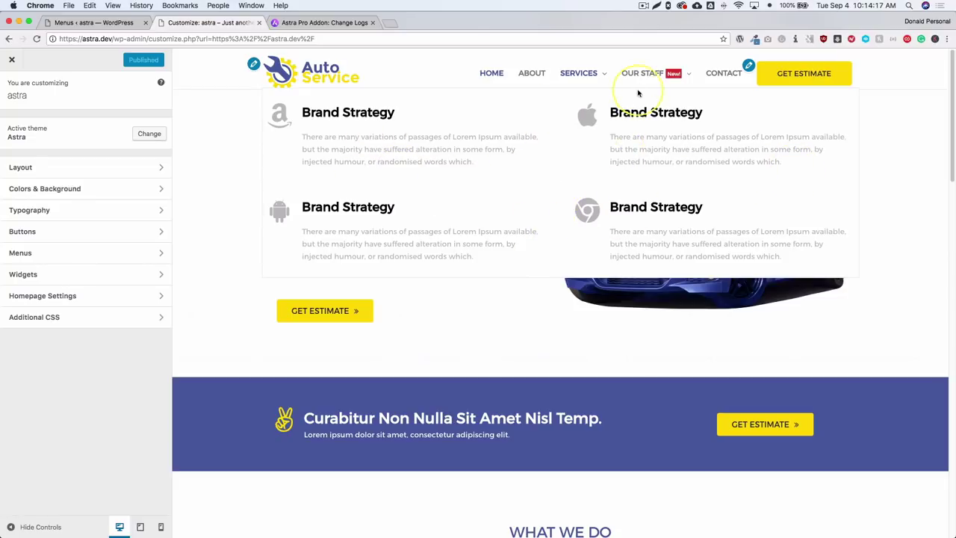
pyautogui.moveTo(671, 72)
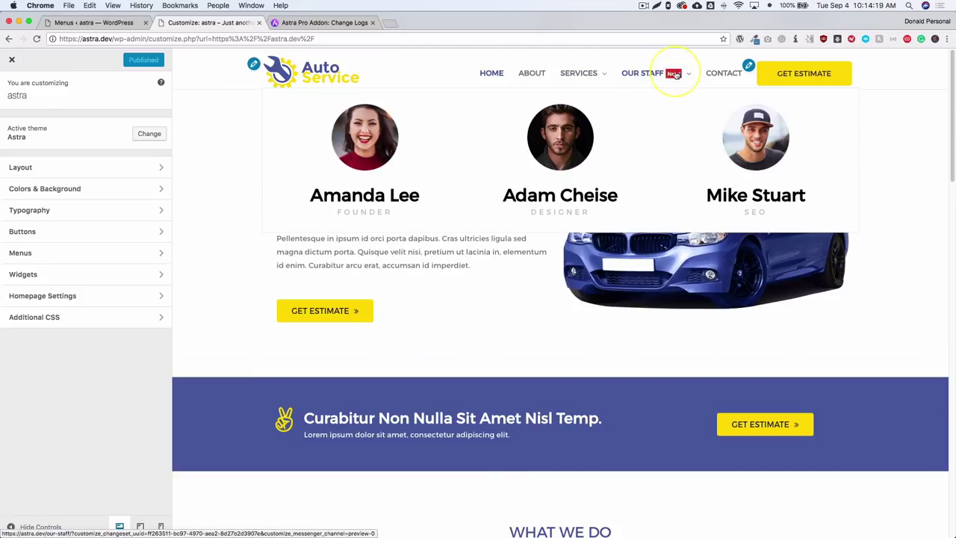